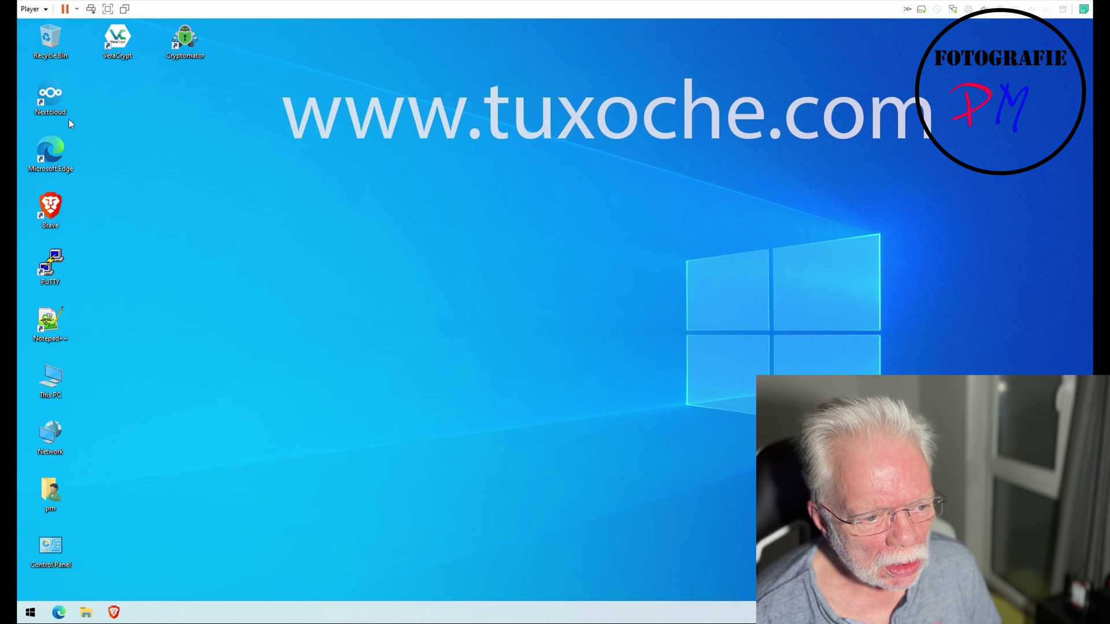
Open the home folder in File Explorer, switch to the synced Nextcloud folder, and move the window aside
left_click(44, 483)
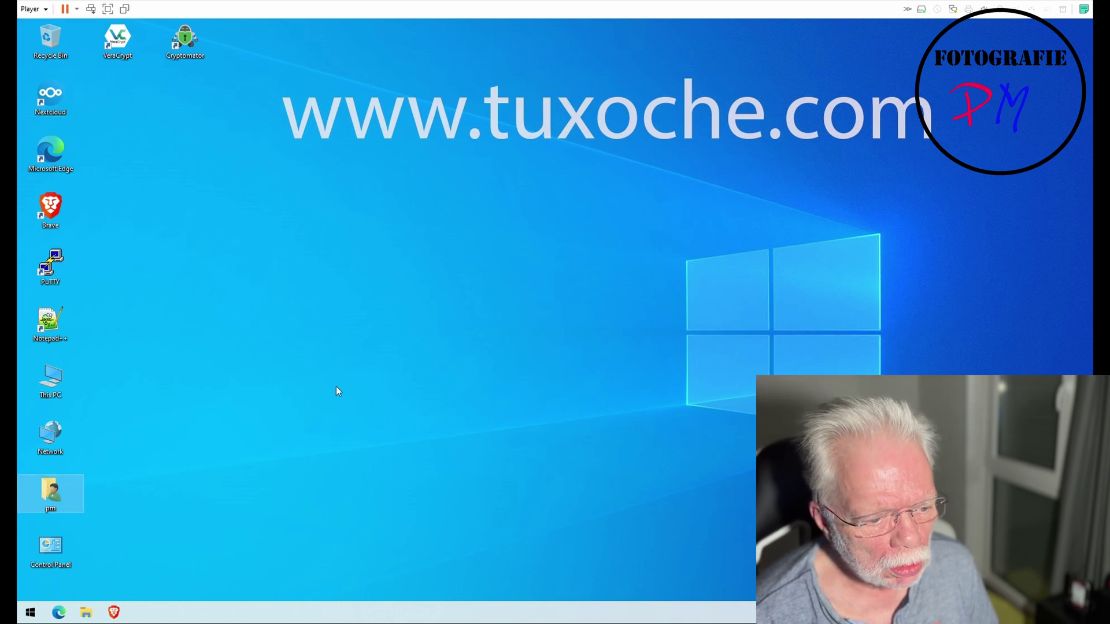
double_click(50, 492)
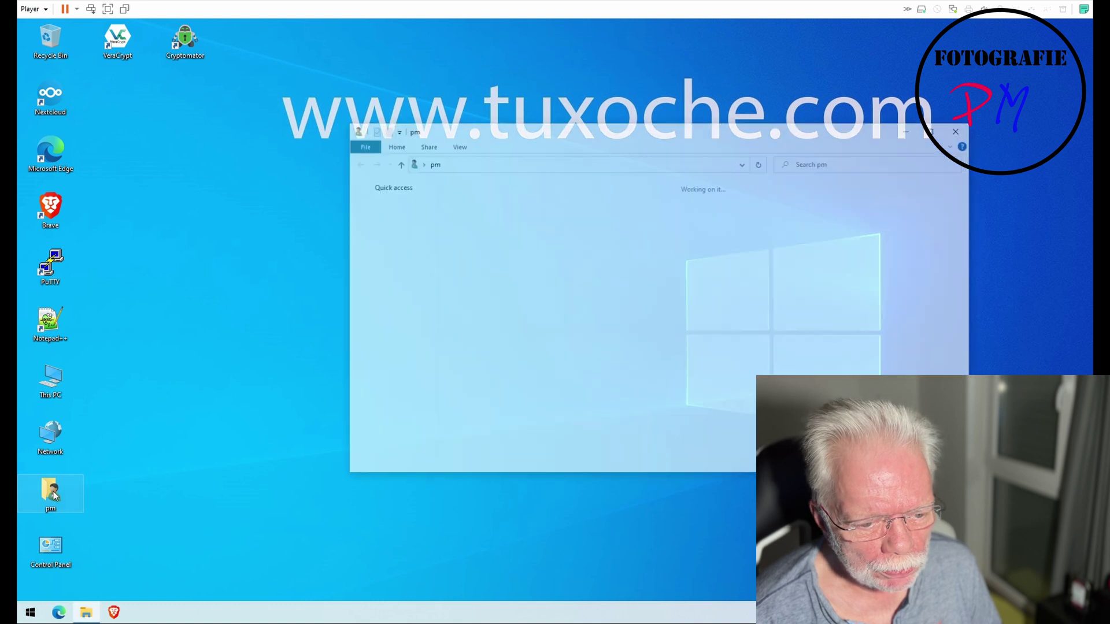
left_click(385, 316)
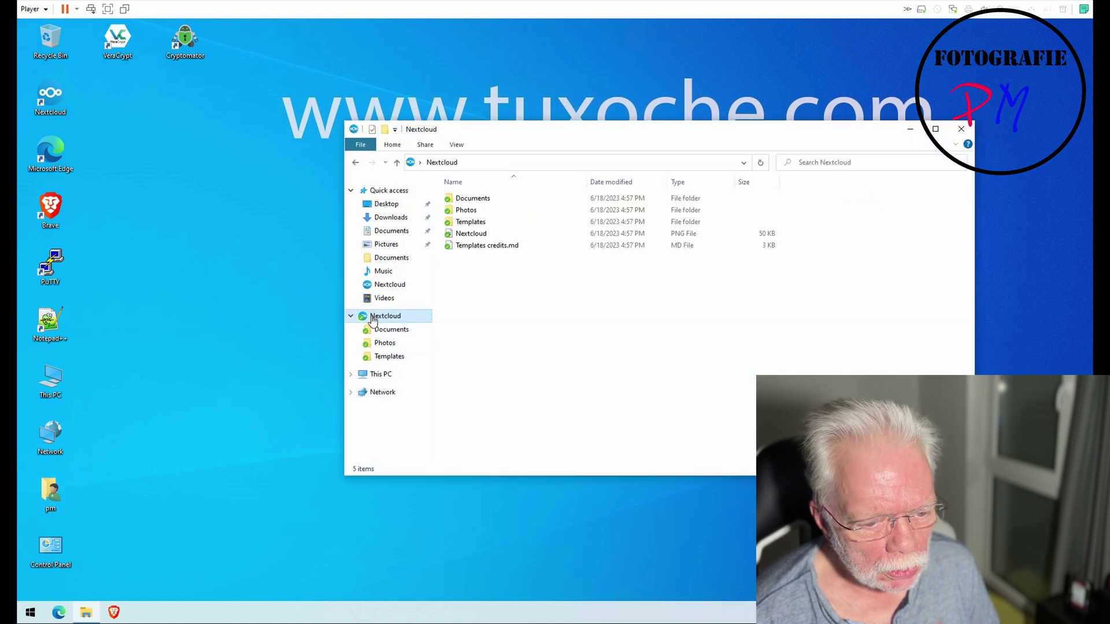
left_click_drag(636, 129, 360, 115)
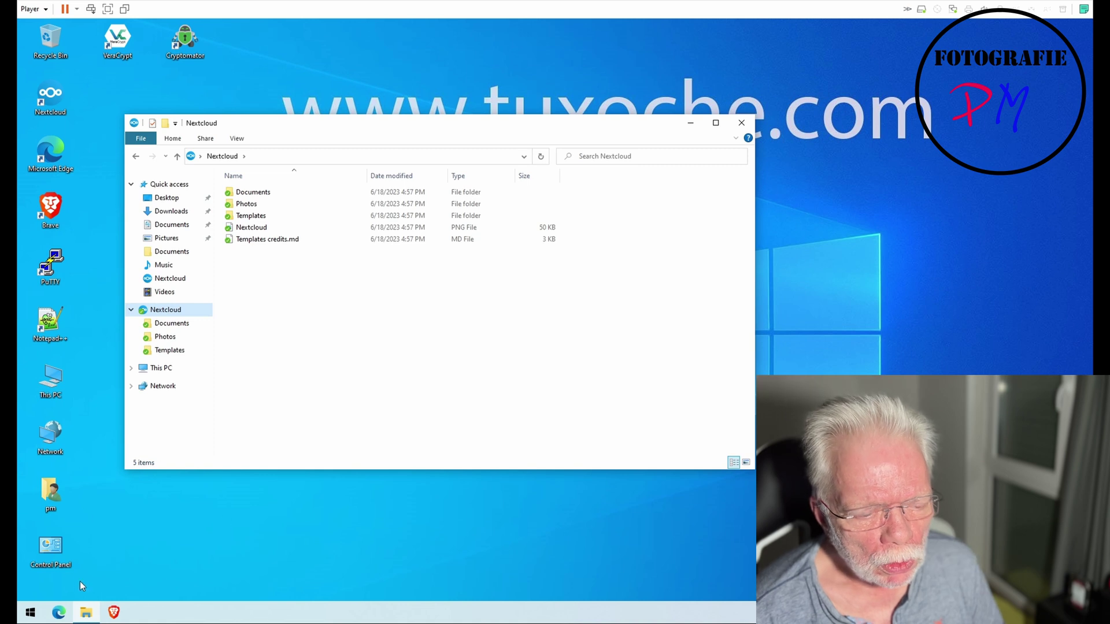
Switch to the Brave browser, maximize it, and look over the Cryptomator downloads page
left_click(113, 614)
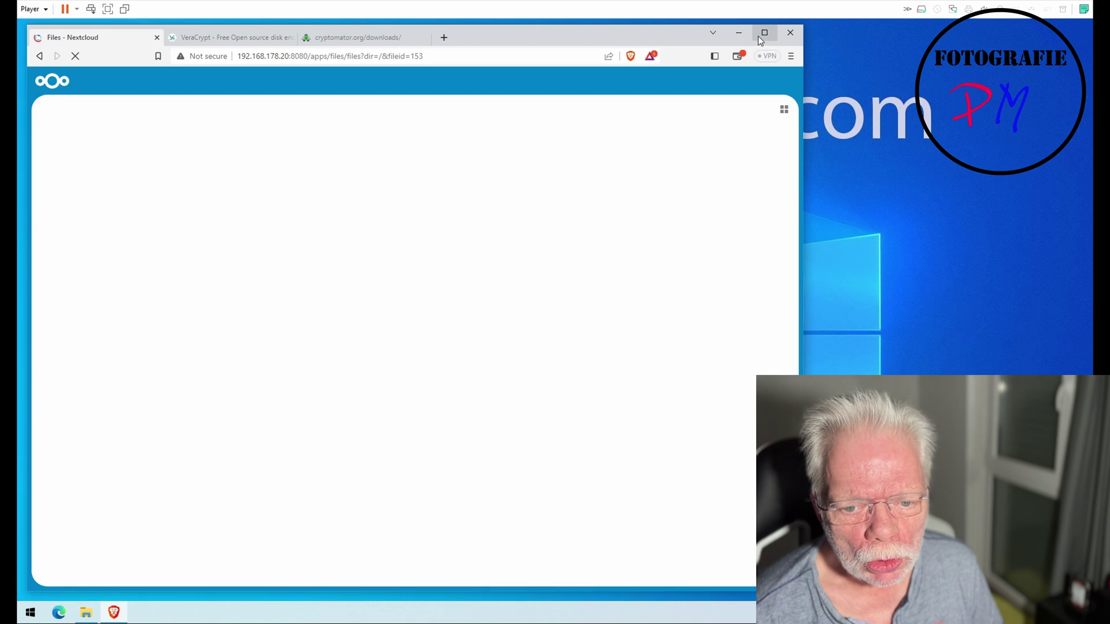
left_click(763, 33)
left_click(325, 25)
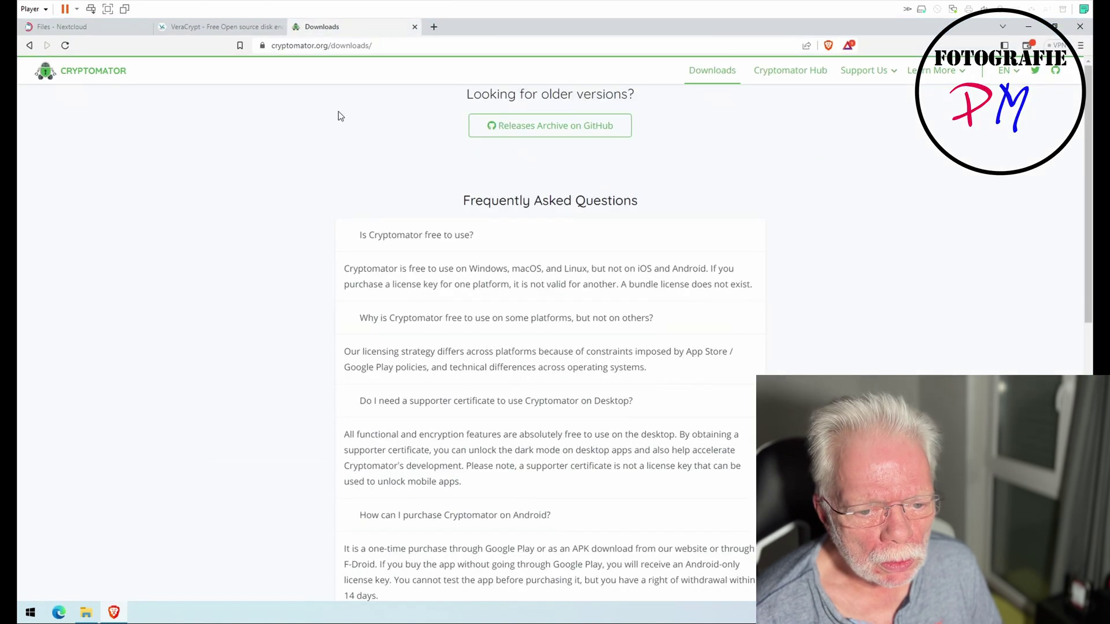
scroll(340, 167, "up", 8)
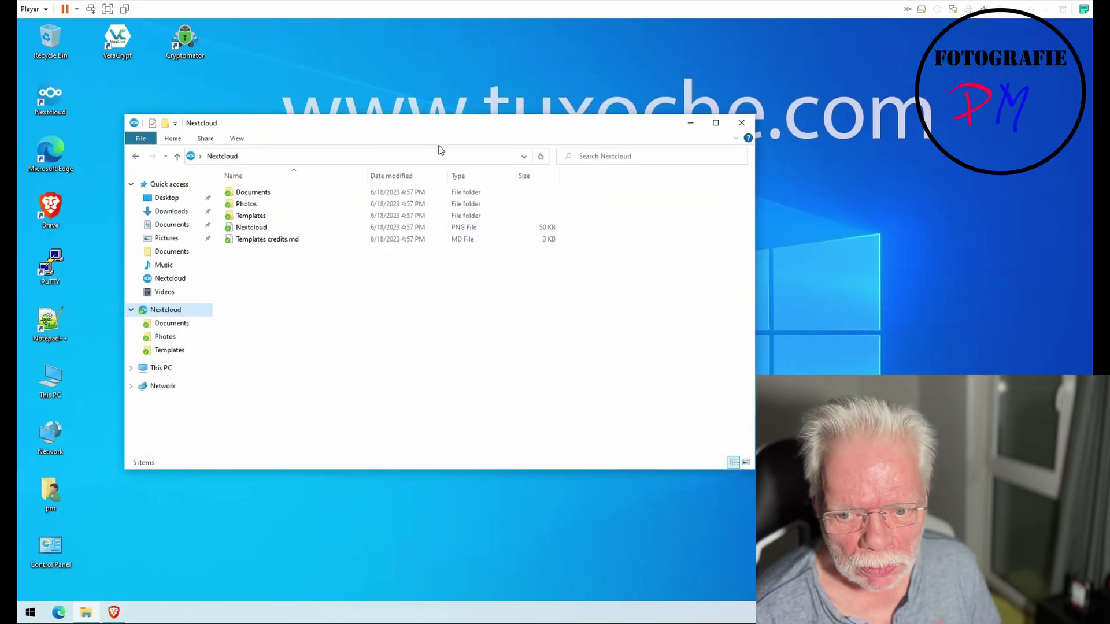
Launch Cryptomator and start creating a new vault named Secret
double_click(185, 41)
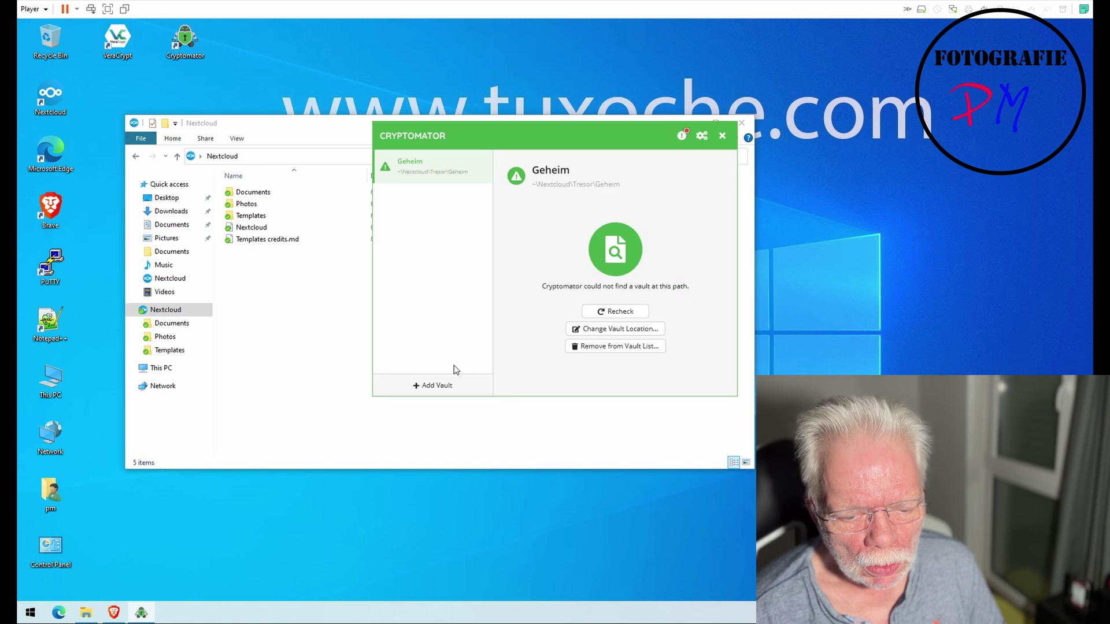
left_click(433, 385)
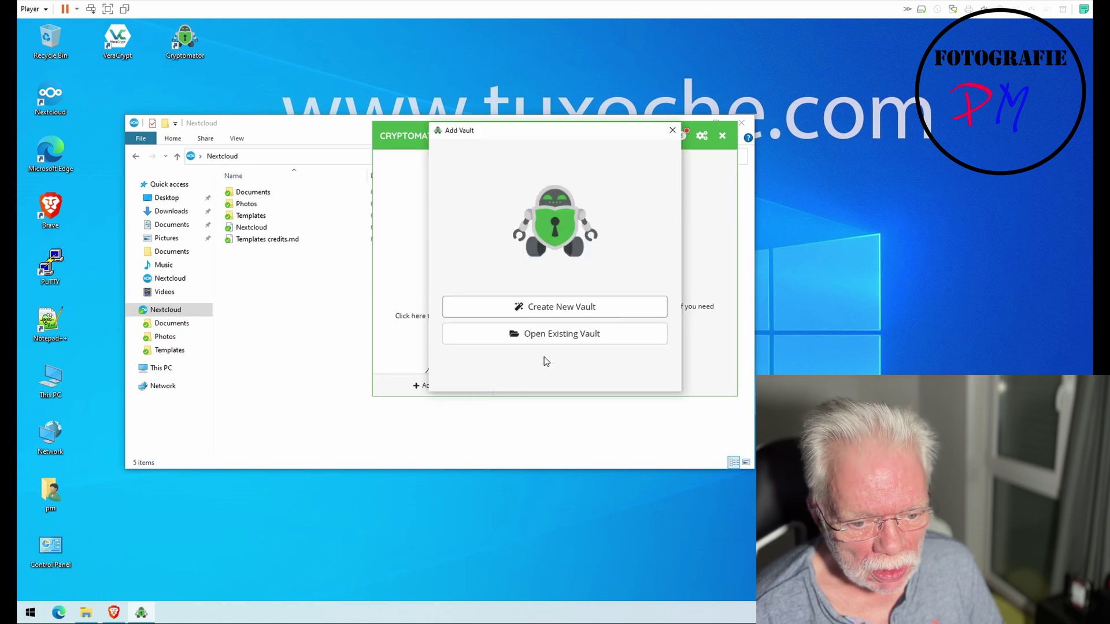
left_click(553, 313)
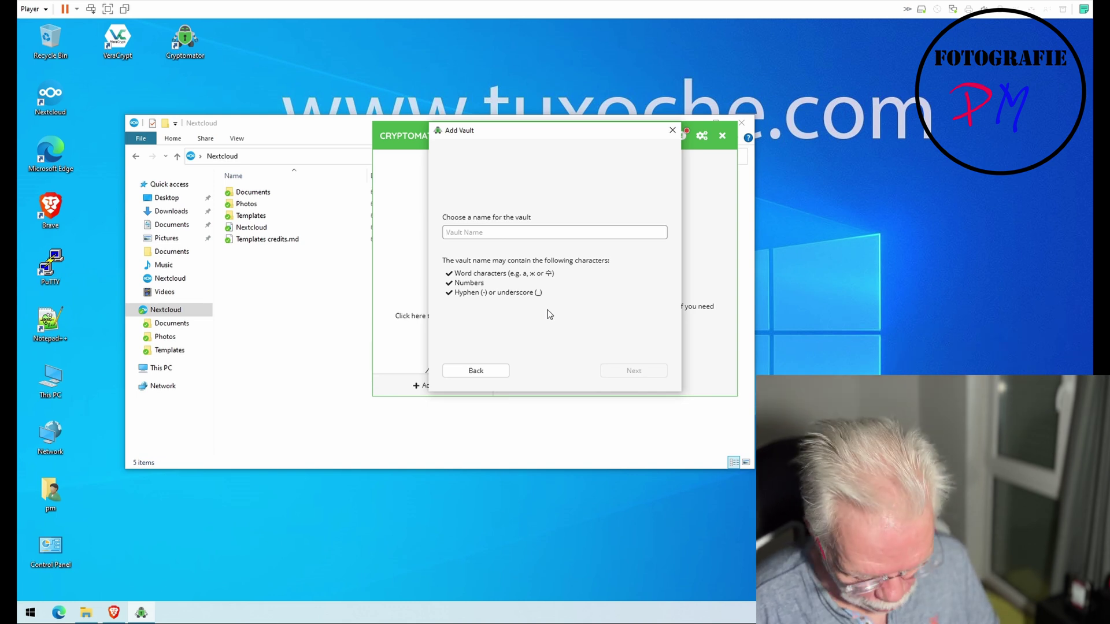
type("Secret")
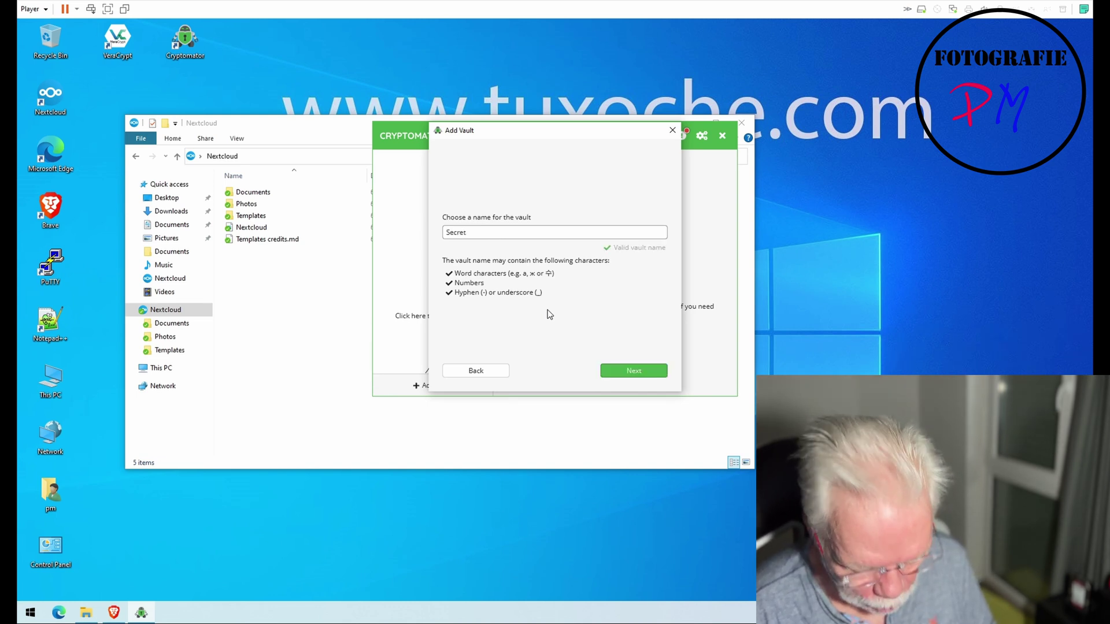
key("Return")
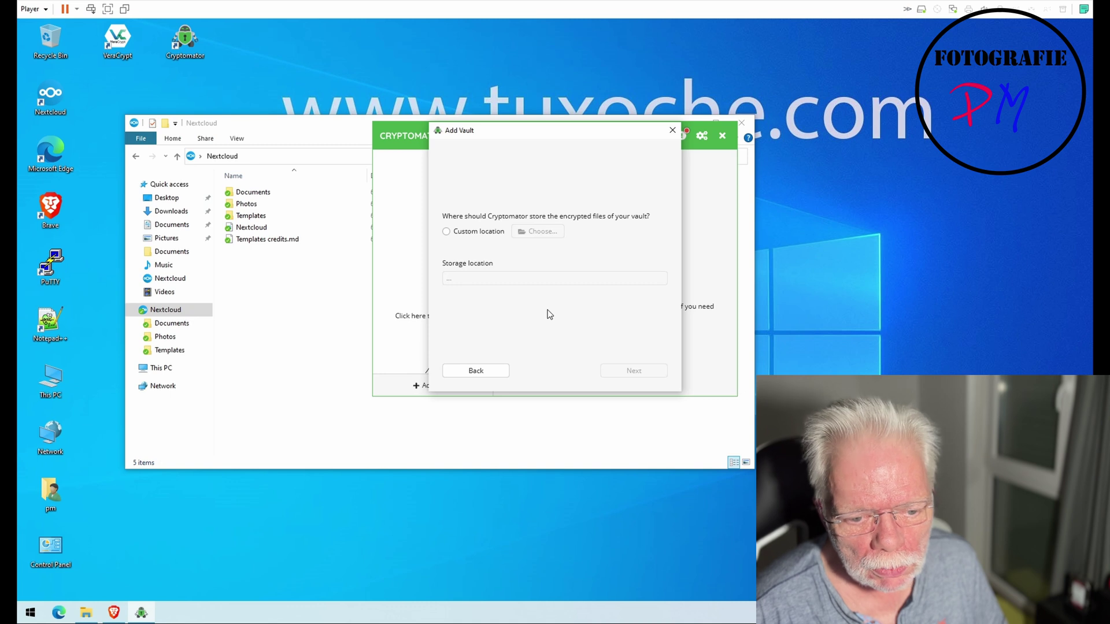
Choose a custom storage location for the vault and create a Secret folder inside Nextcloud to hold it
left_click(446, 231)
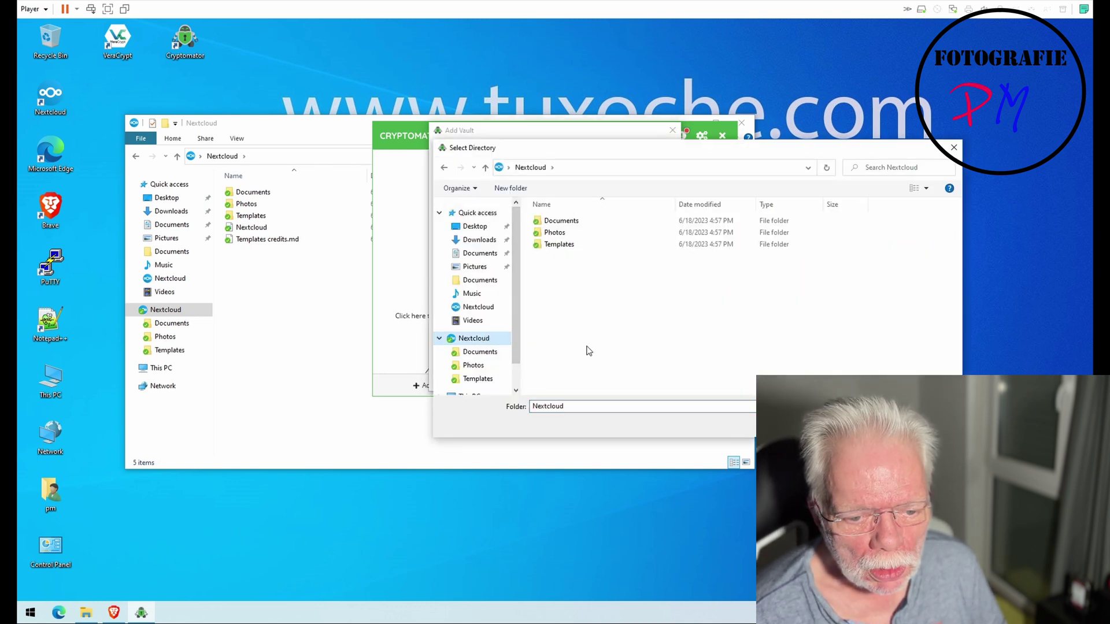
right_click(636, 297)
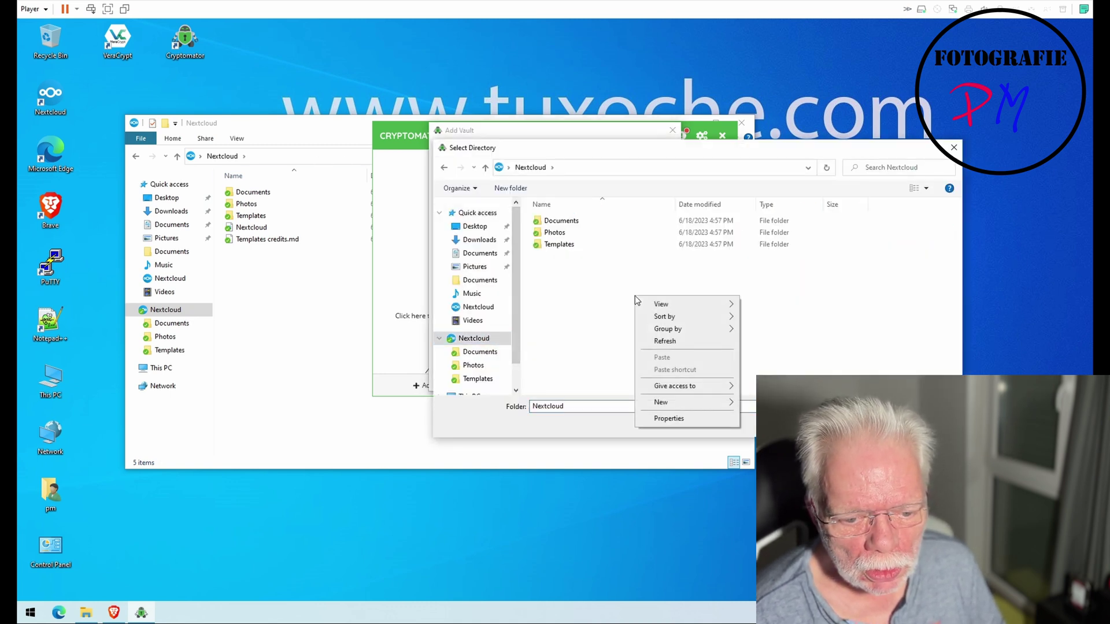
mouse_move(673, 405)
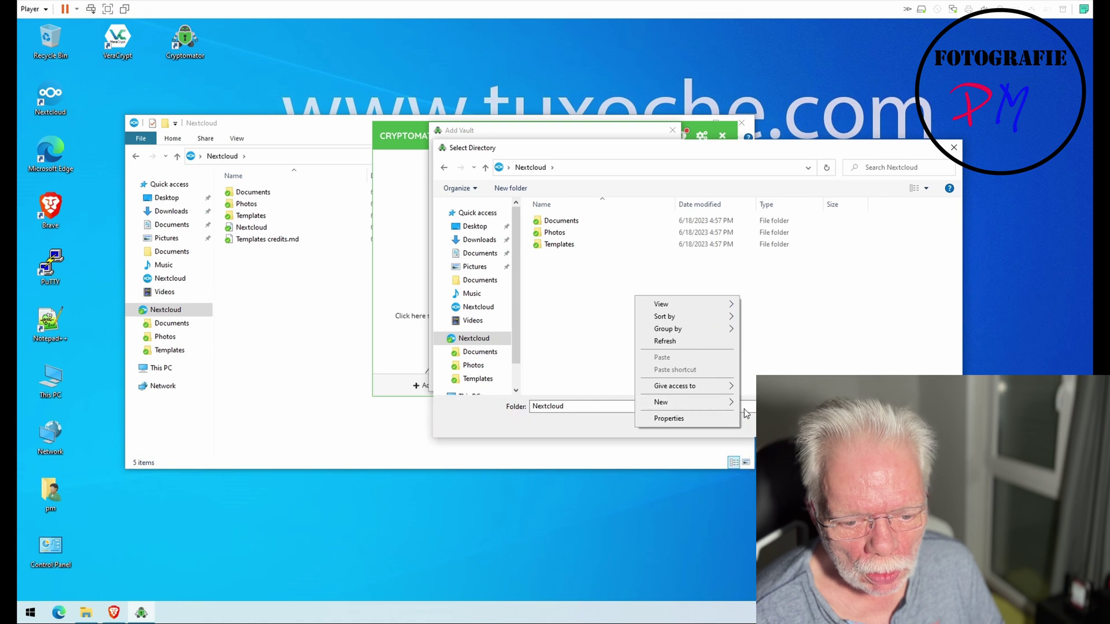
left_click(747, 403)
type("Secret")
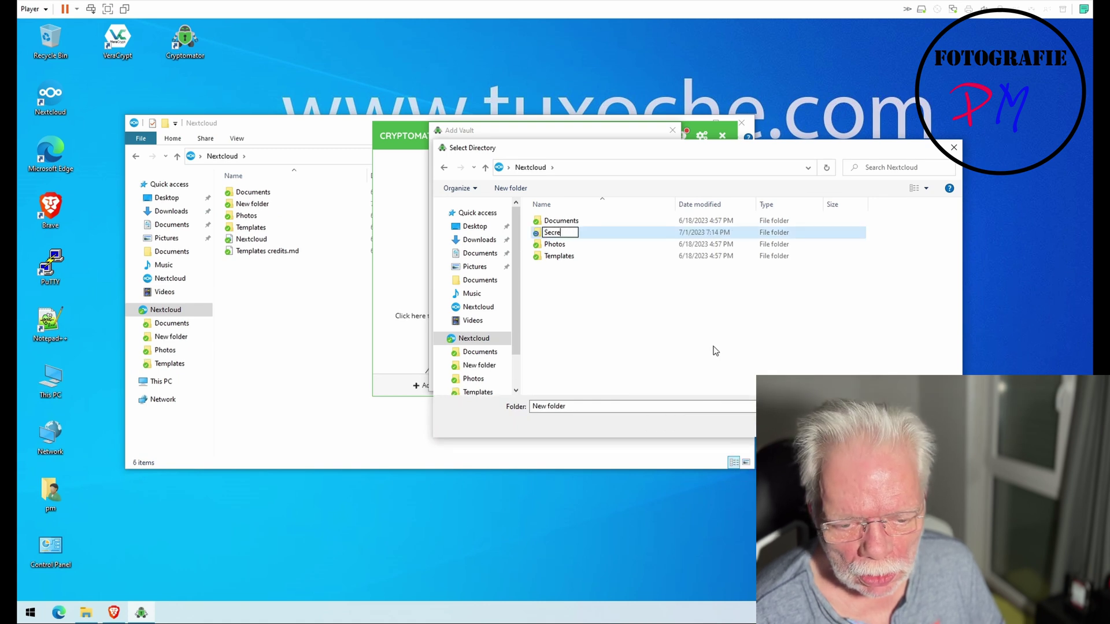
key("Return")
key("Return")
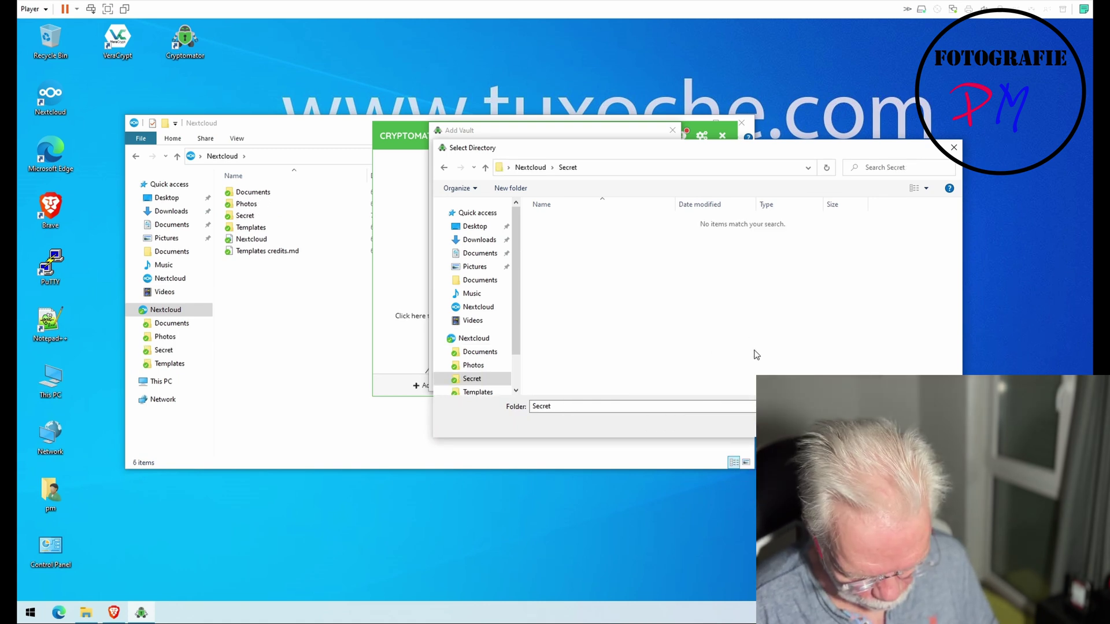
key("Return")
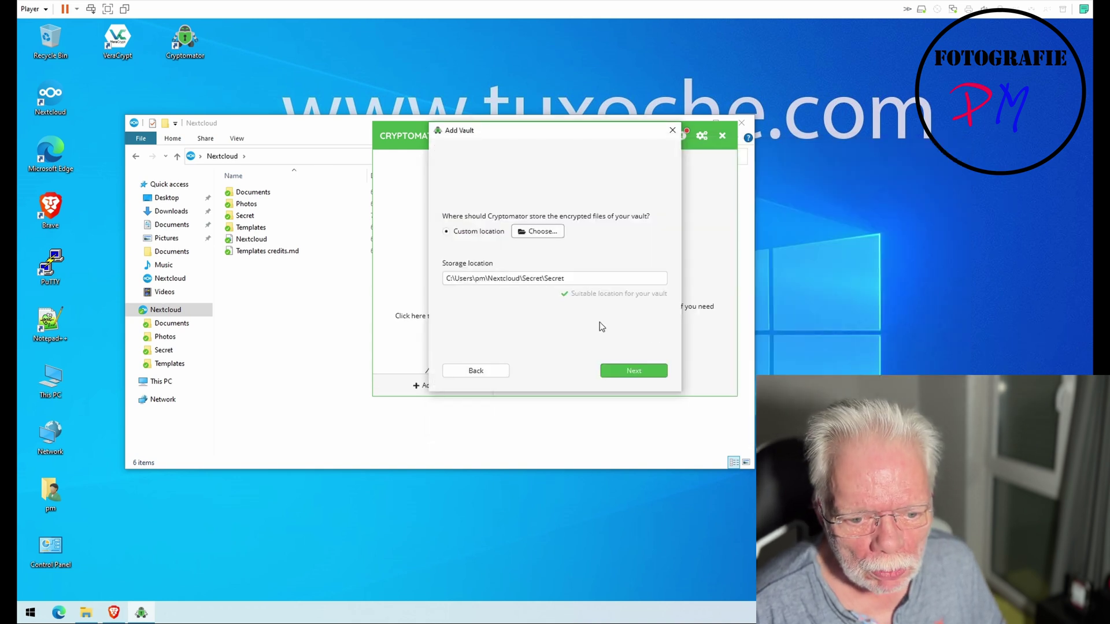
Remove the extra Secret folder, store the vault directly in the Nextcloud folder, and continue to the password setup
left_click(540, 232)
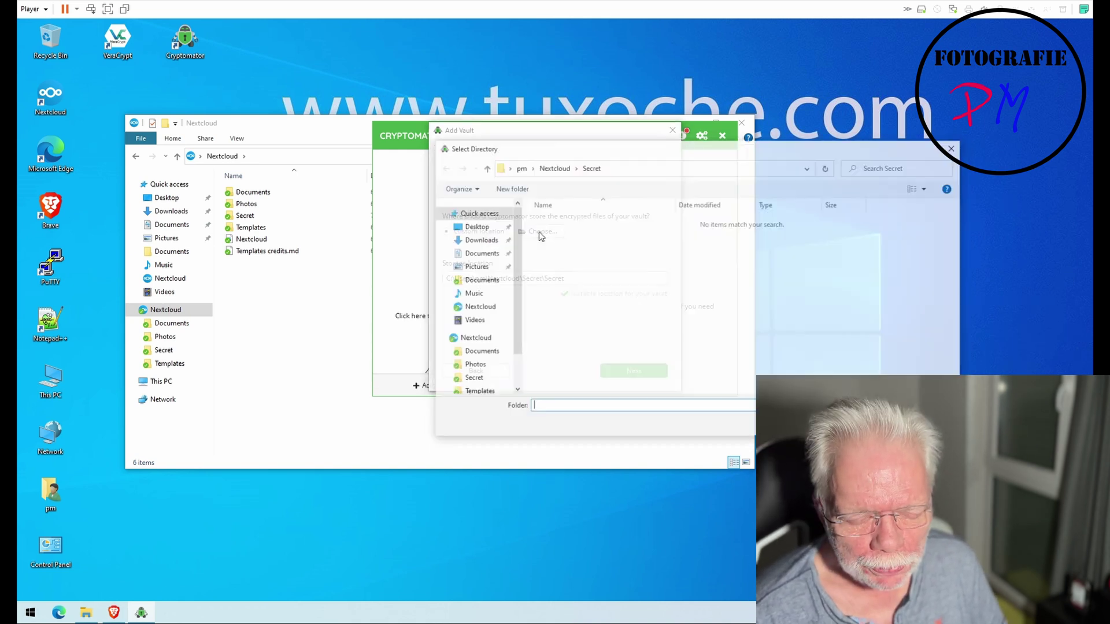
key("alt+Up")
key("Return")
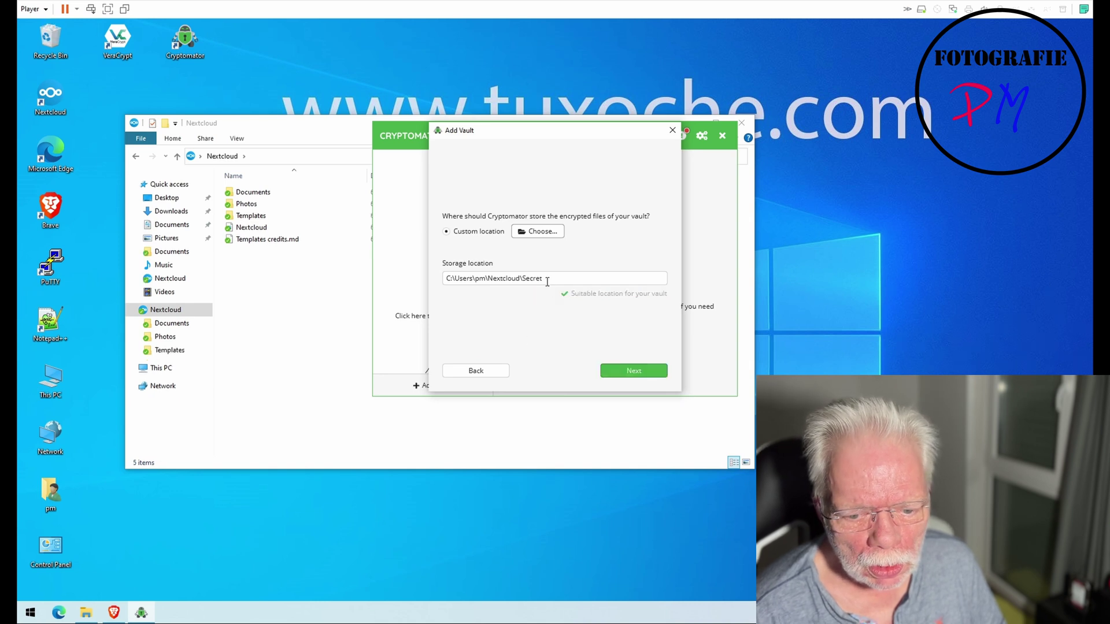
left_click(527, 234)
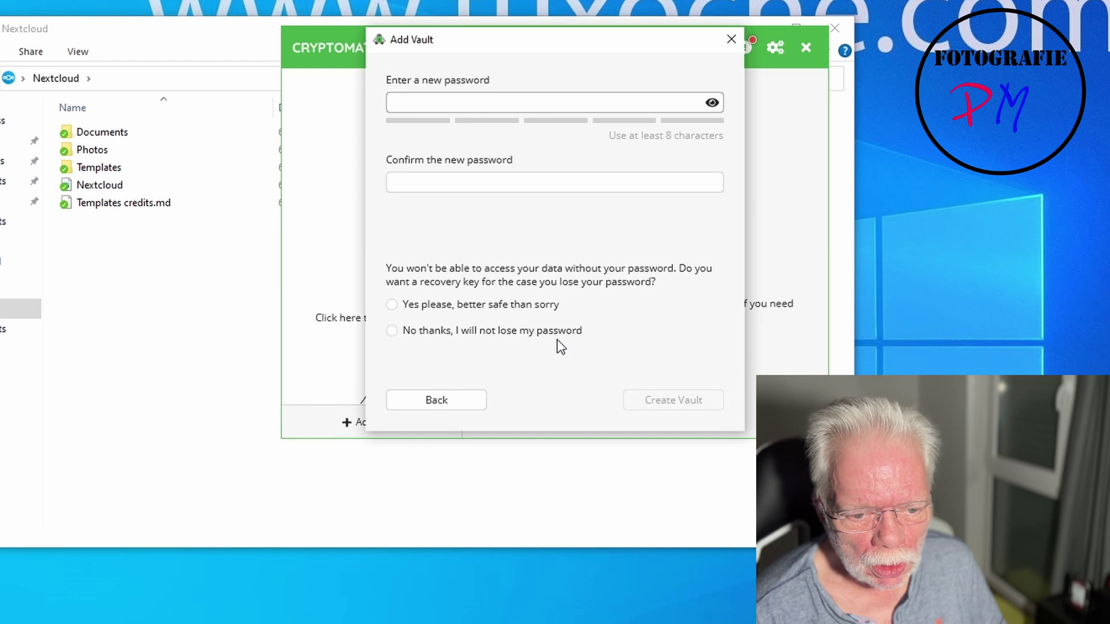
Enter and confirm the new vault password, decline the recovery key, and create the vault
type("********")
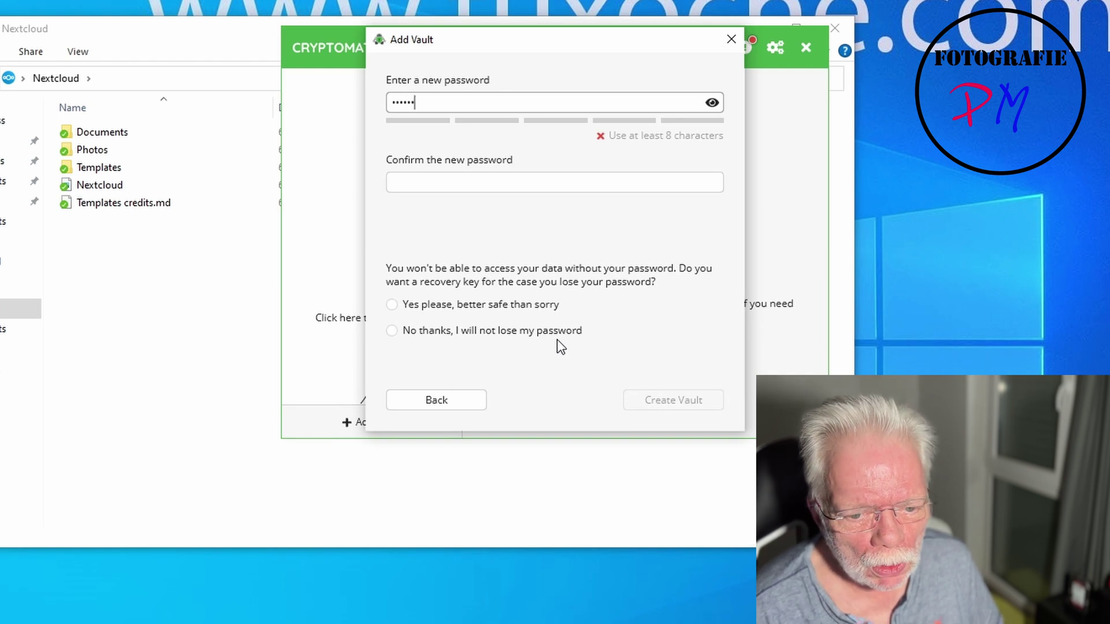
key("Tab")
type("********")
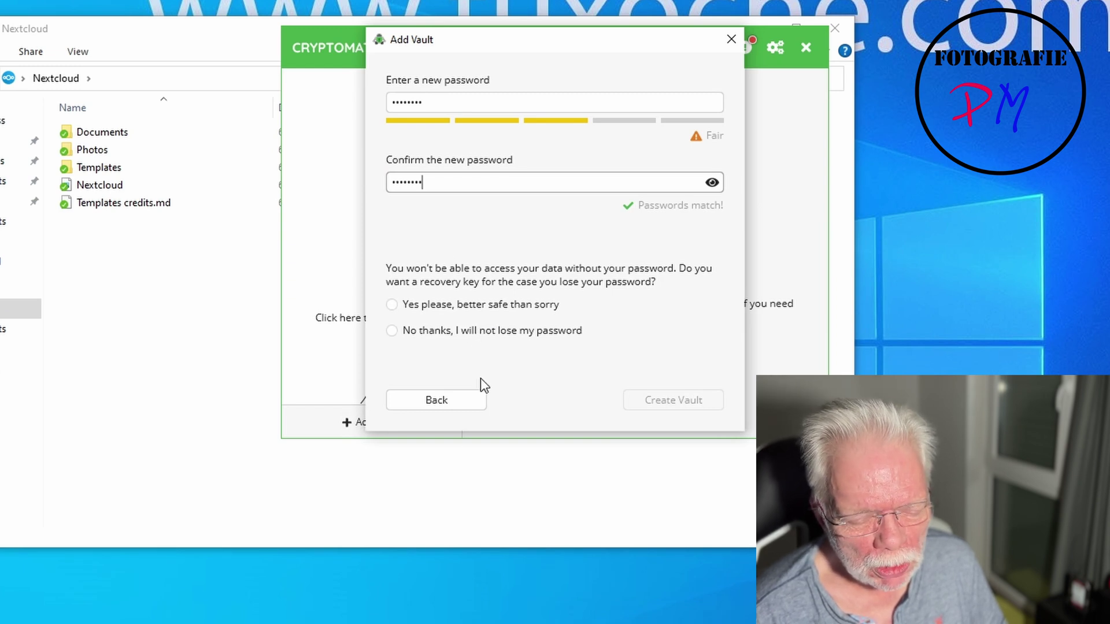
left_click(455, 341)
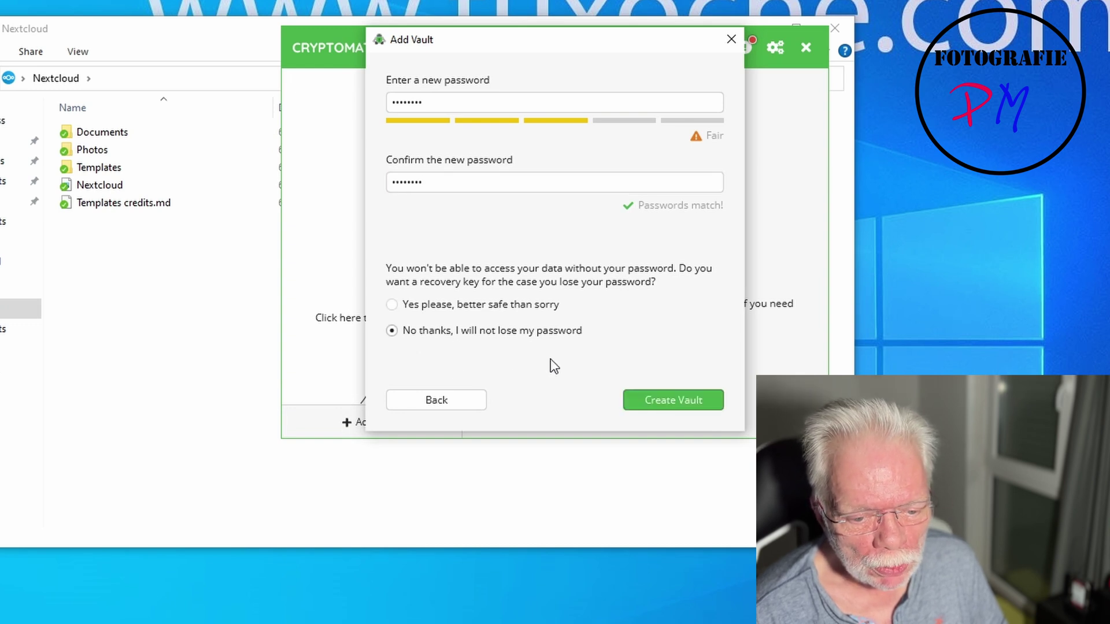
left_click(660, 402)
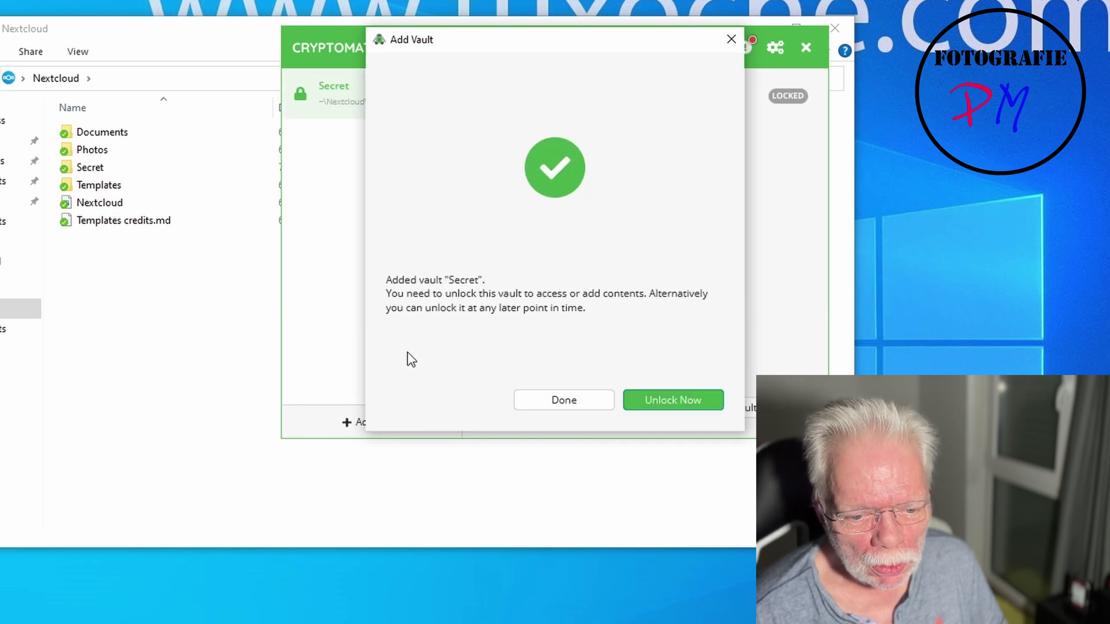
Unlock the Secret vault by entering the vault password
left_click(658, 395)
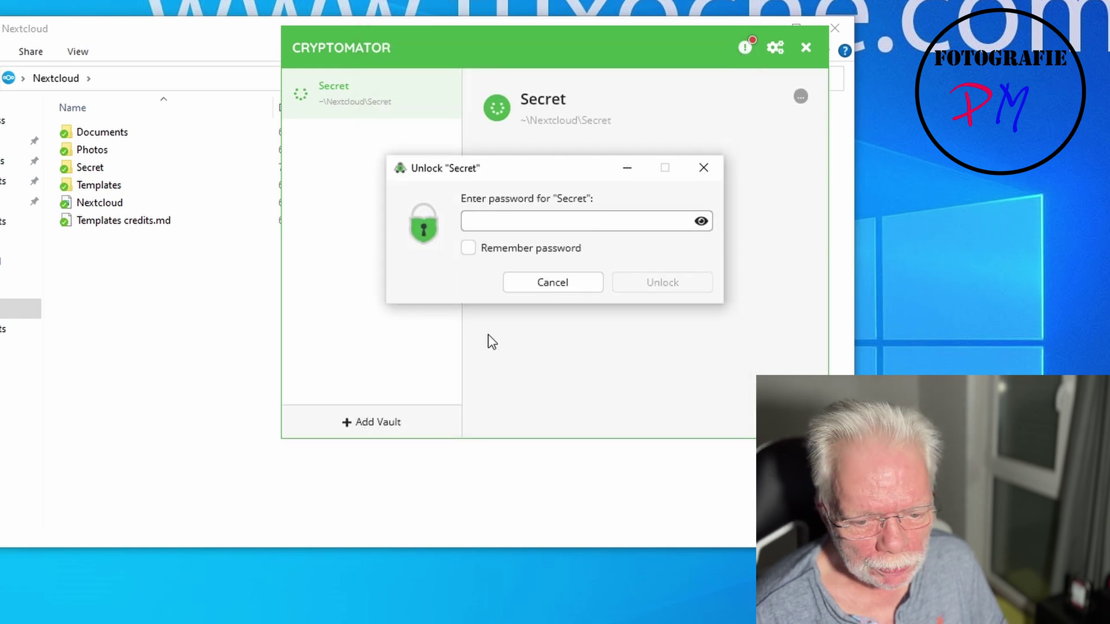
type("****")
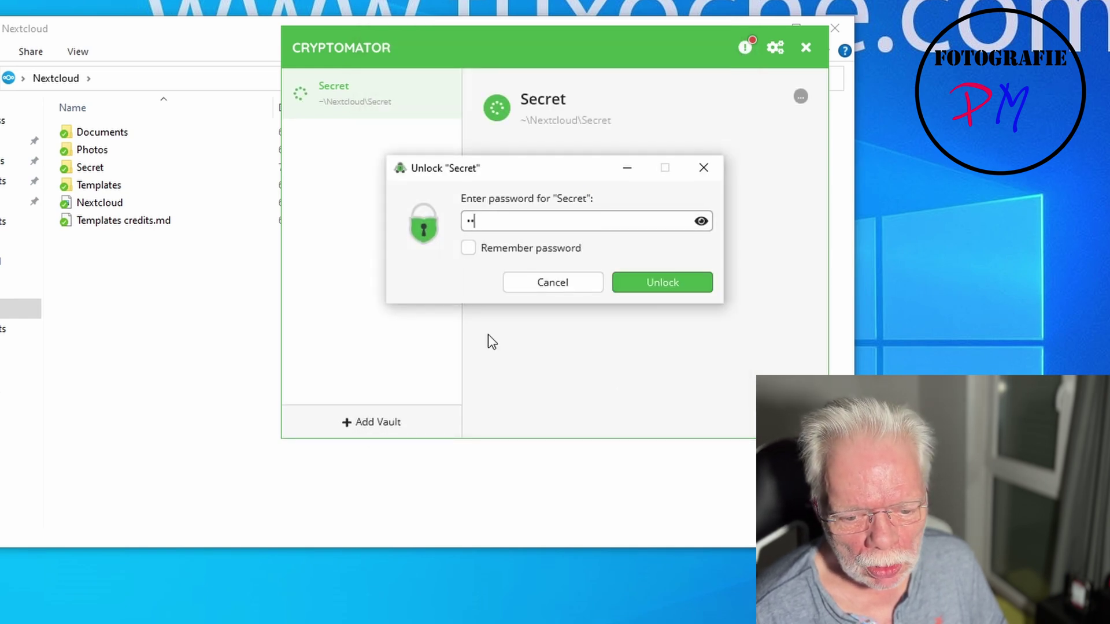
type("****")
key("Return")
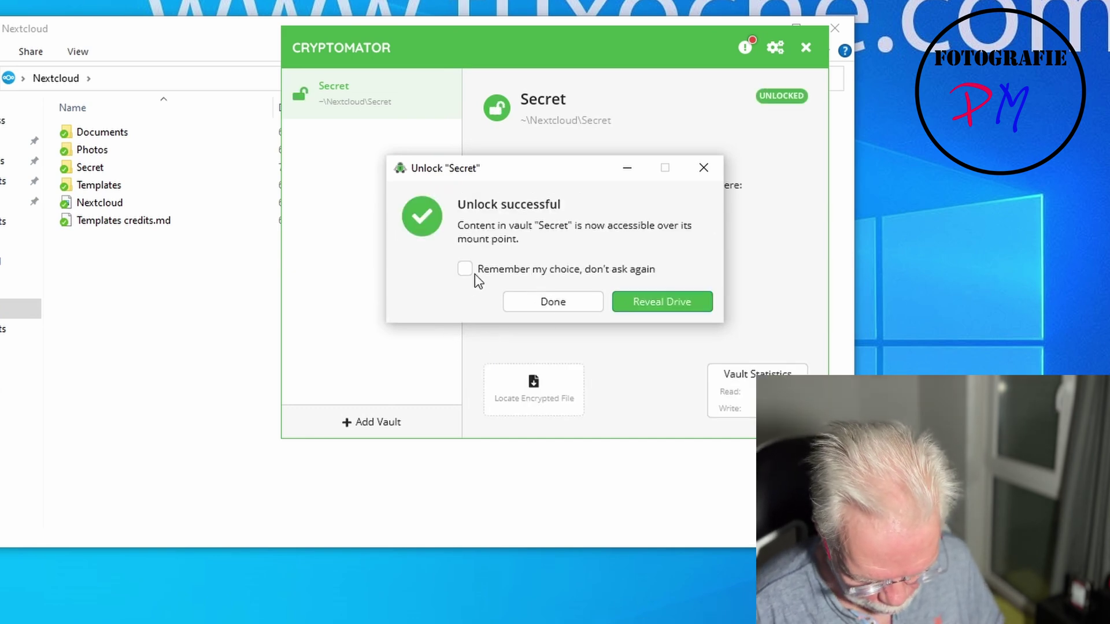
Open the mounted Secret drive under This PC and reposition the File Explorer window so it is fully in view
left_click(20, 416)
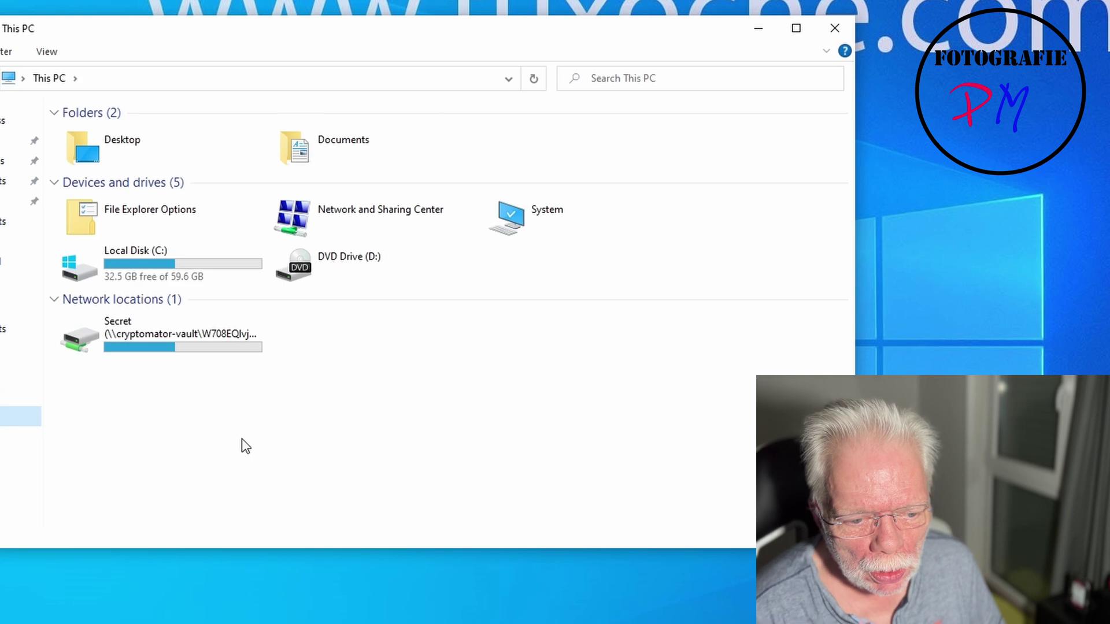
double_click(210, 345)
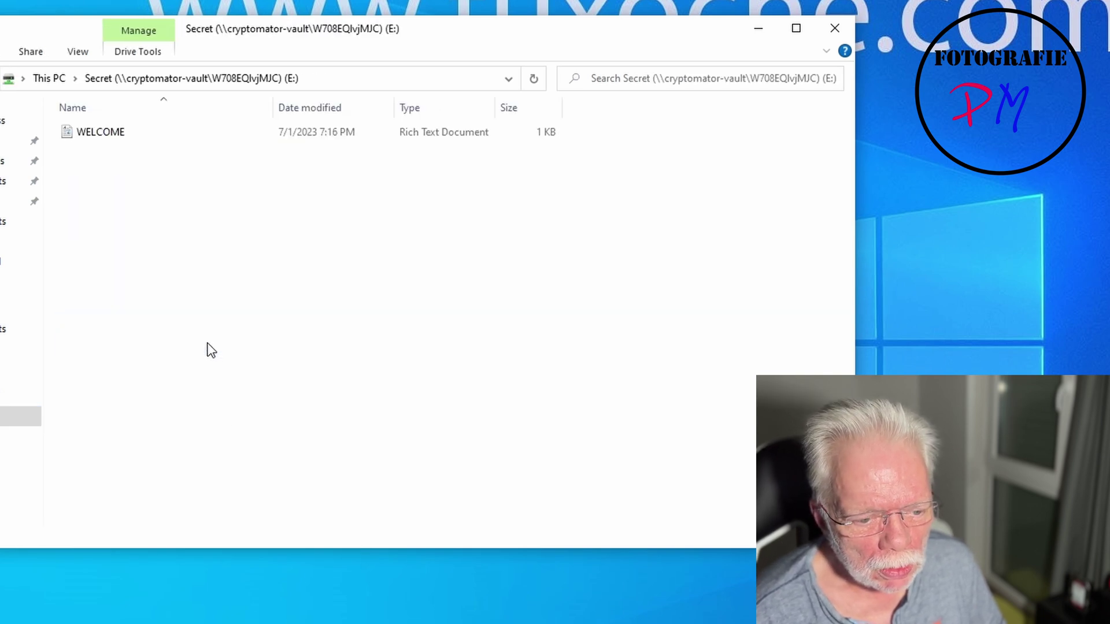
left_click_drag(396, 32, 521, 73)
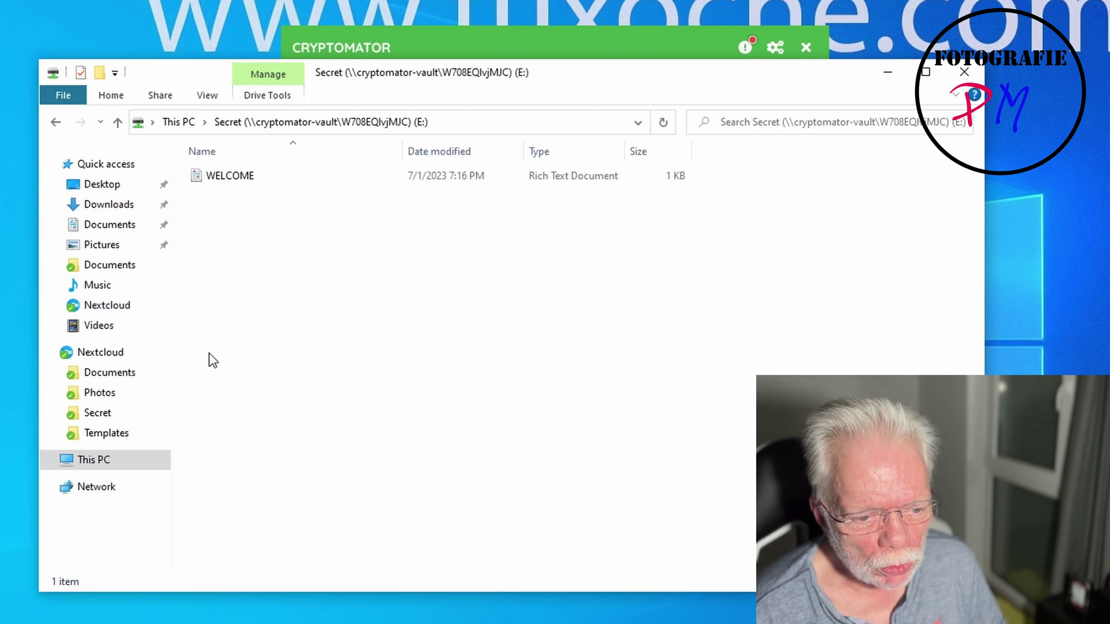
Copy all files from Nextcloud's Documents folder into the mounted Secret drive and minimize File Explorer
left_click(106, 304)
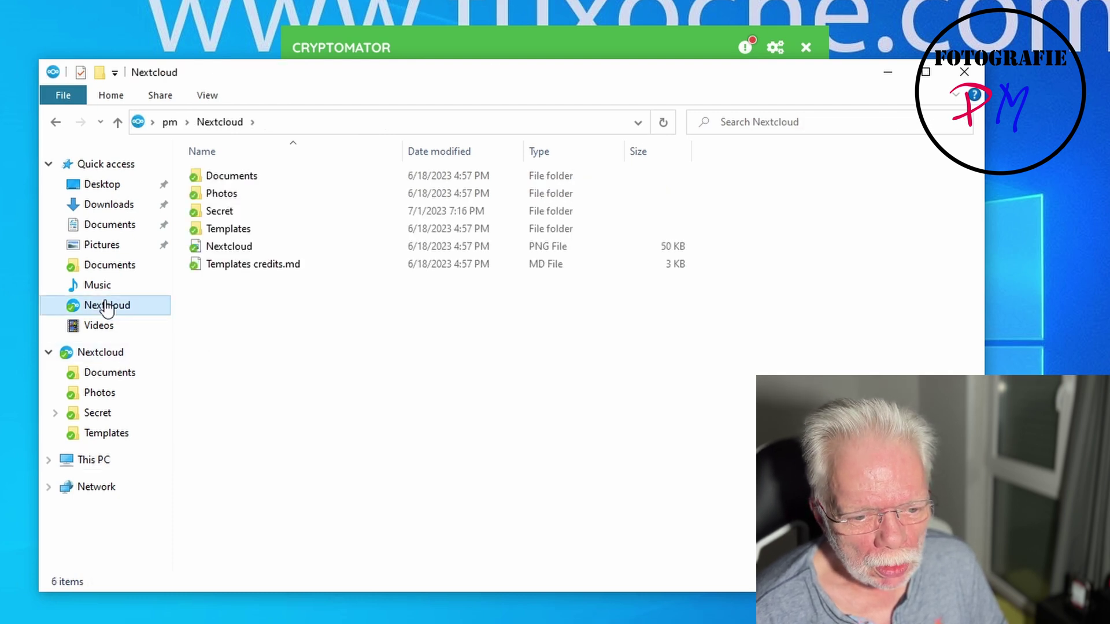
double_click(231, 178)
key("ctrl+a")
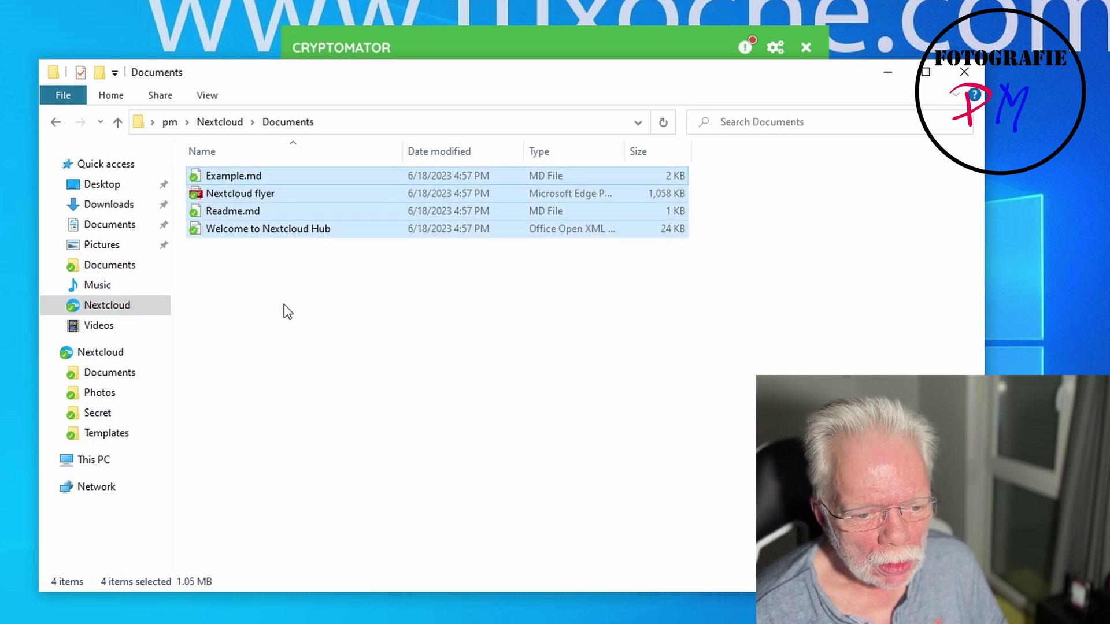
left_click(109, 462)
double_click(319, 373)
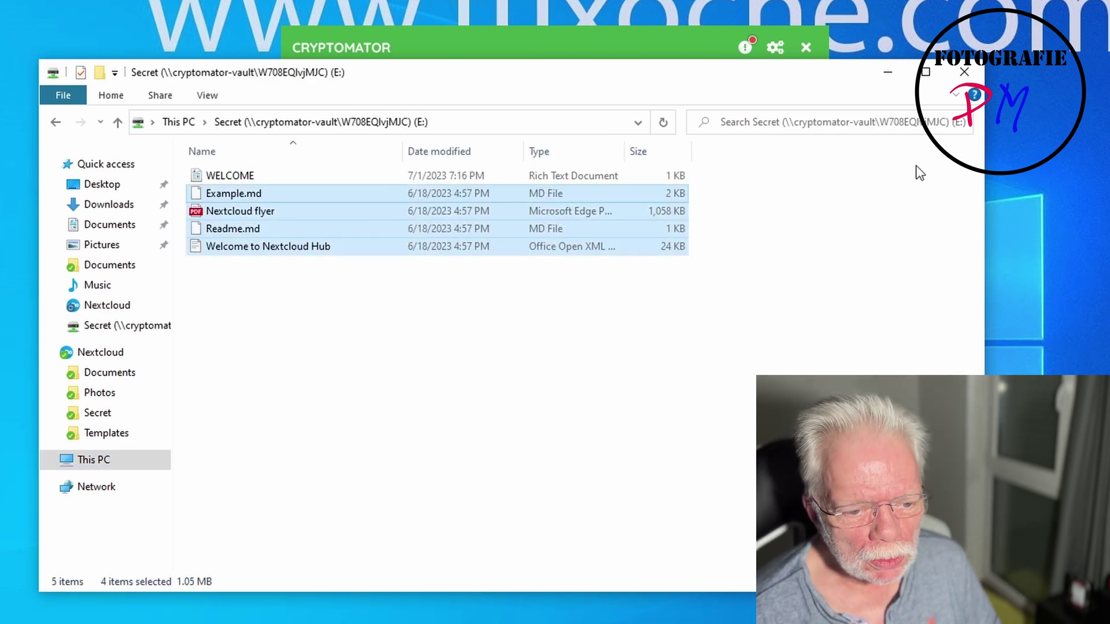
left_click(892, 76)
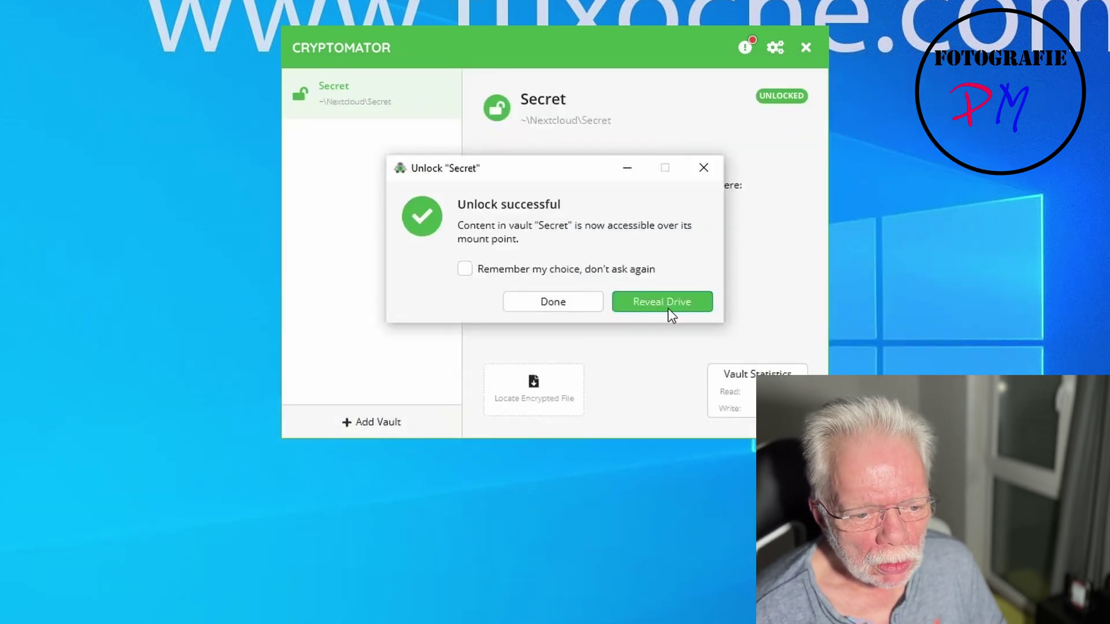
Reveal the unlocked Secret drive in File Explorer and go to This PC to view its network location
left_click(630, 299)
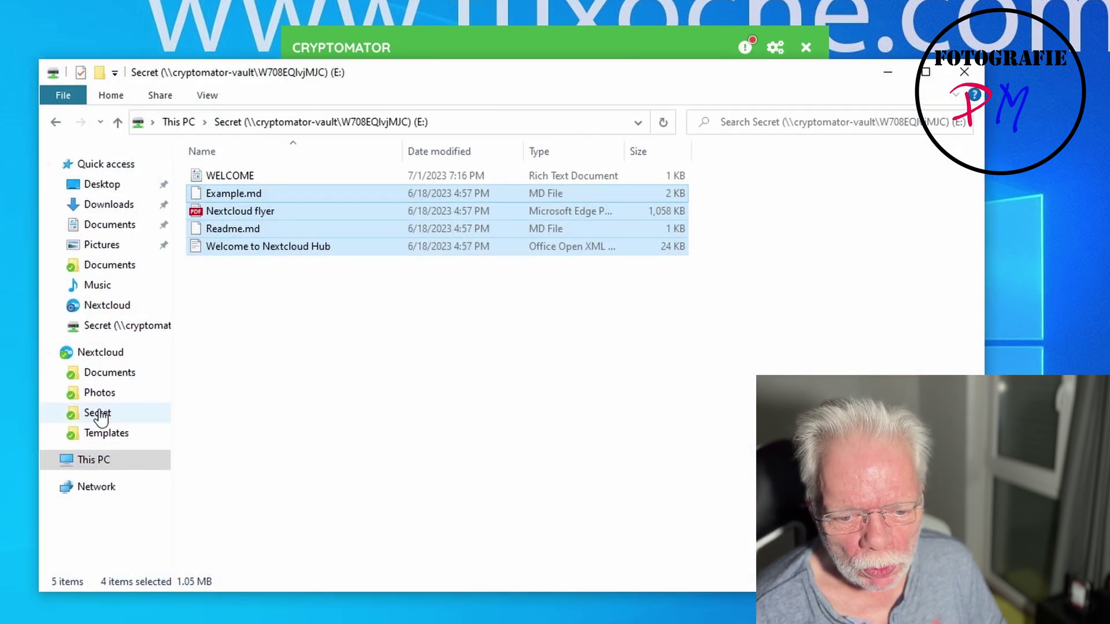
left_click(81, 460)
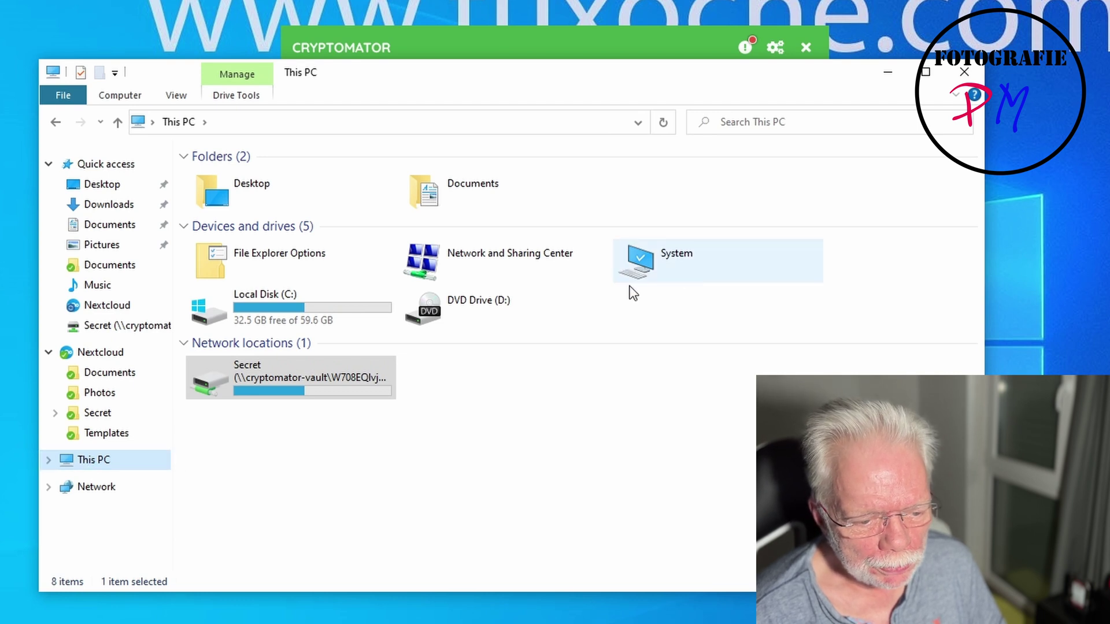
left_click(180, 121)
Lock the Secret vault in Cryptomator and return to This PC in File Explorer
left_click(559, 50)
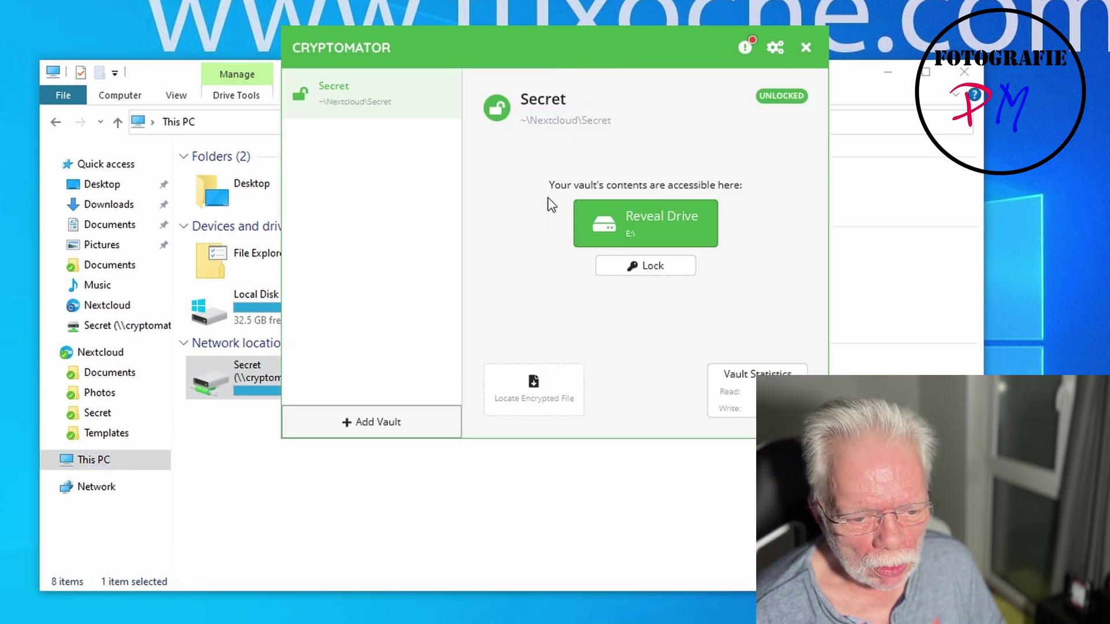
left_click(654, 269)
left_click(243, 461)
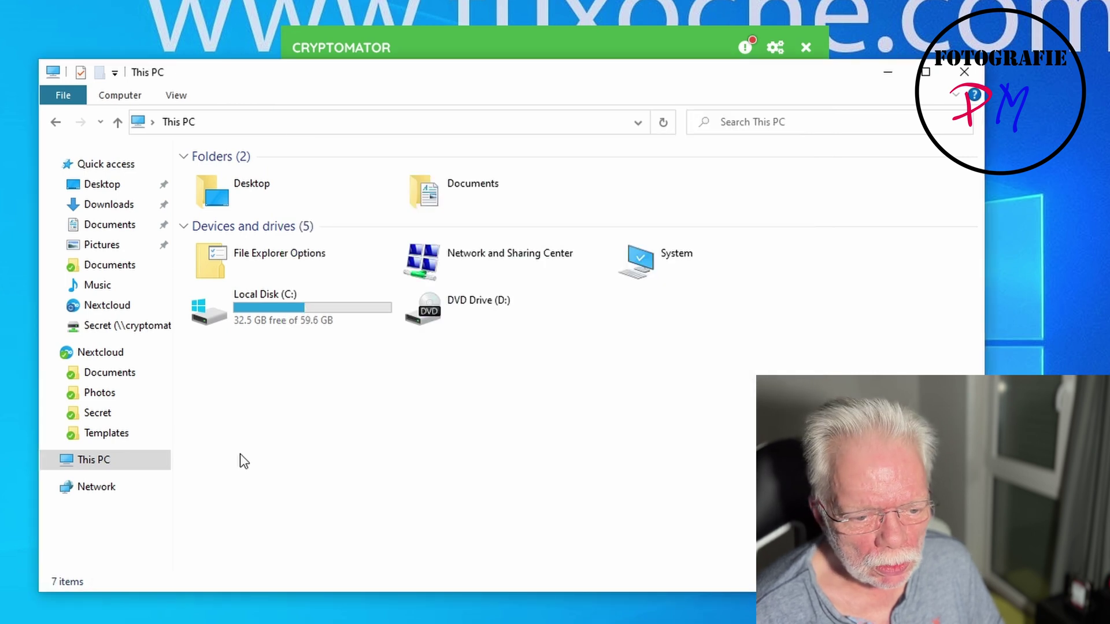
Browse the local Nextcloud folder through Secret, d and LF down to the folder holding the encrypted files
left_click(107, 353)
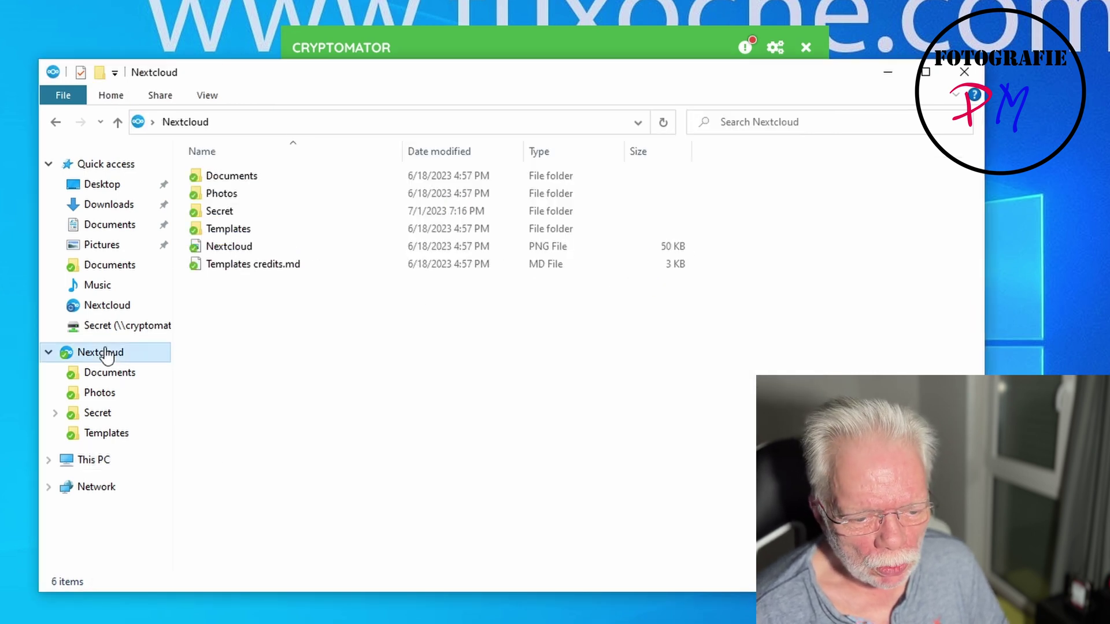
double_click(244, 214)
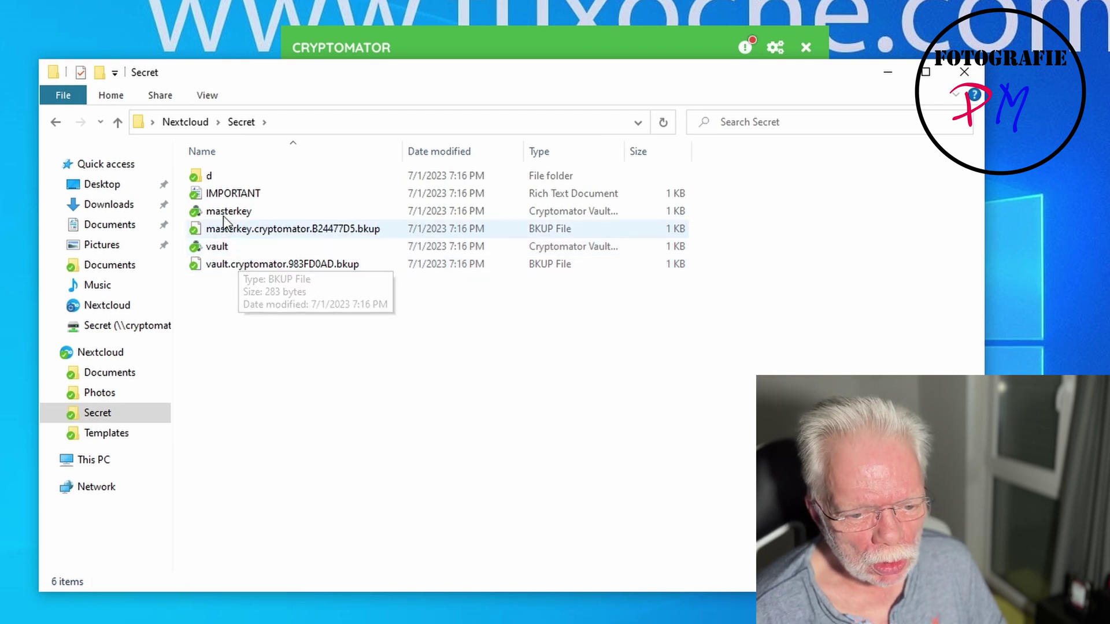
double_click(217, 178)
double_click(216, 178)
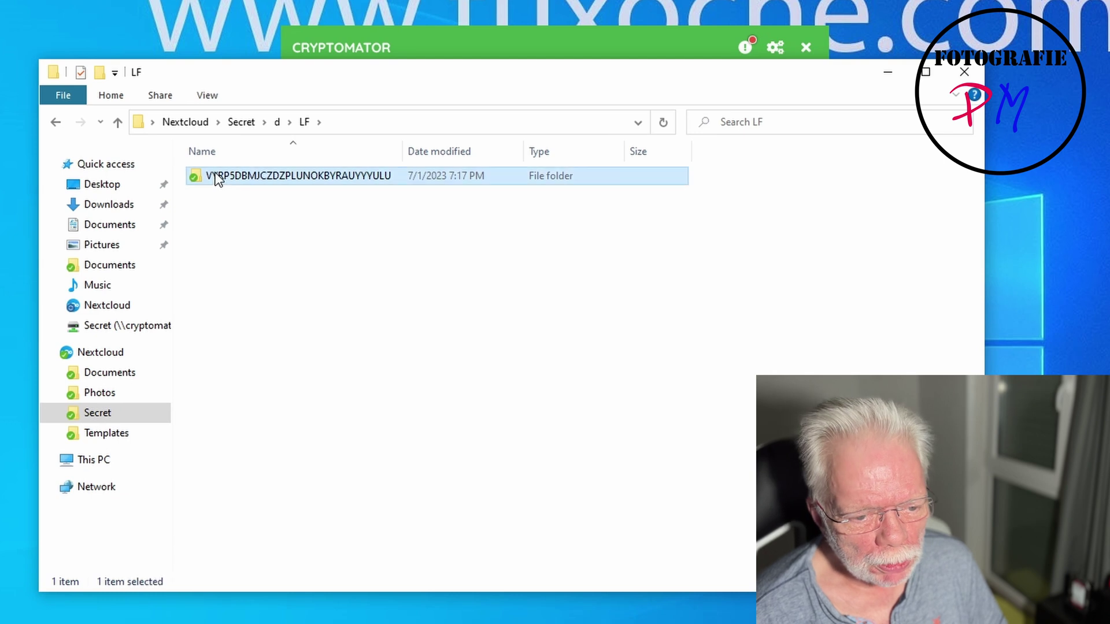
double_click(216, 178)
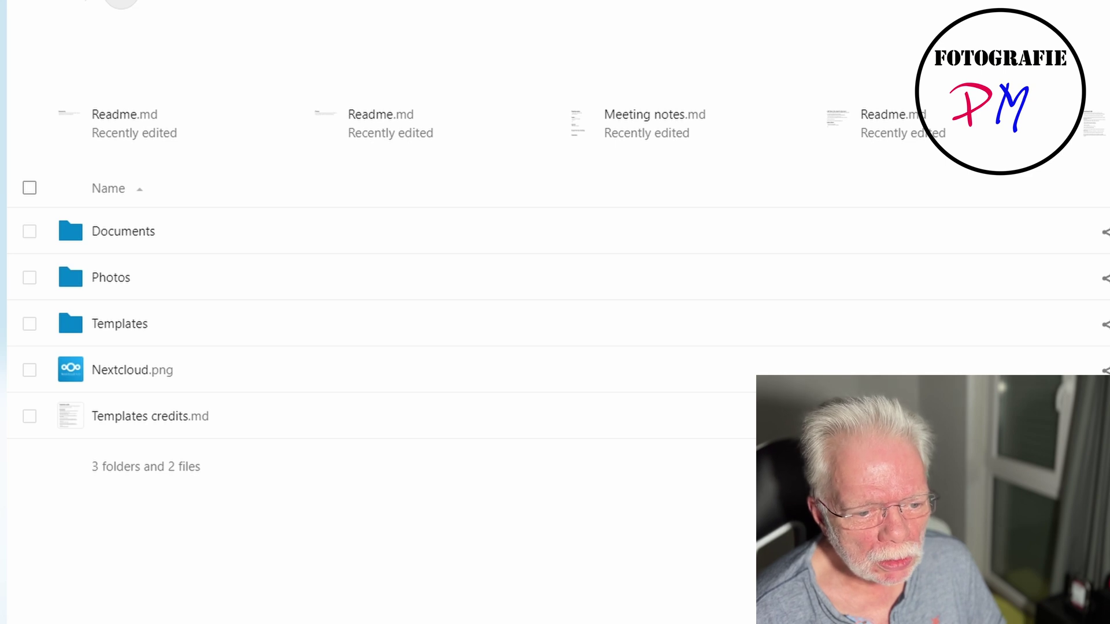
Refresh the Nextcloud files page in the browser and browse through Secret, d and LF to the encrypted files
key("F5")
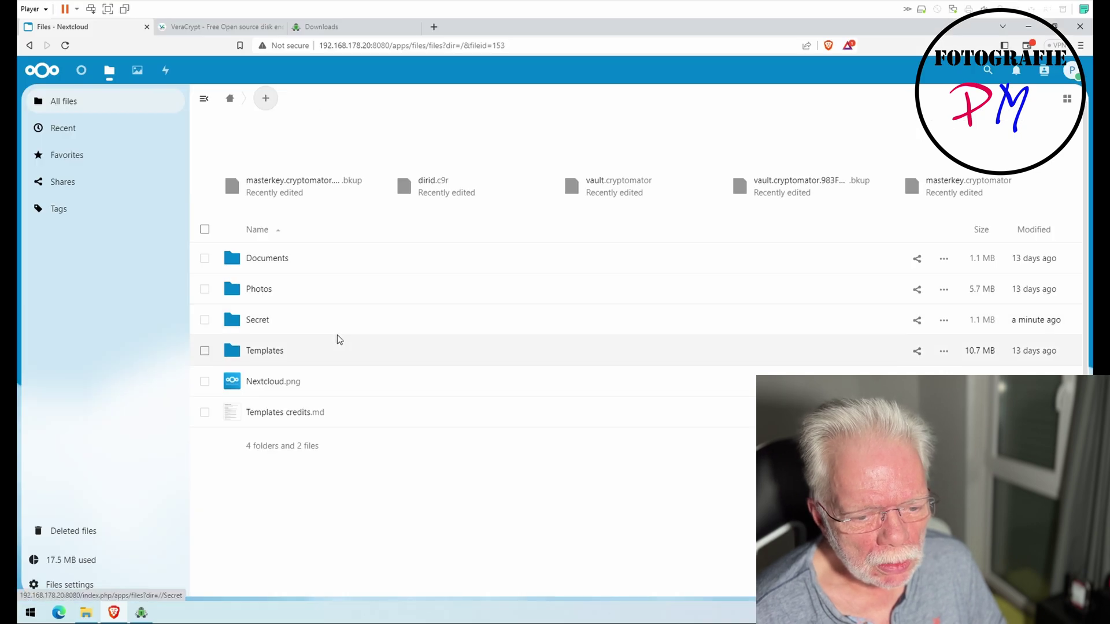
left_click(265, 321)
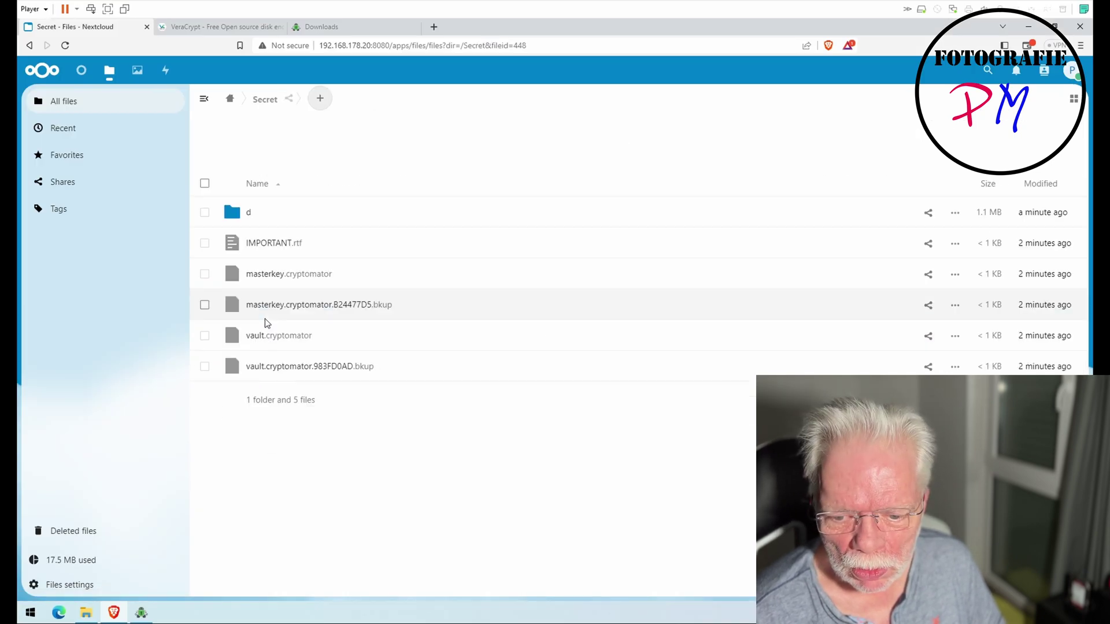
left_click(246, 217)
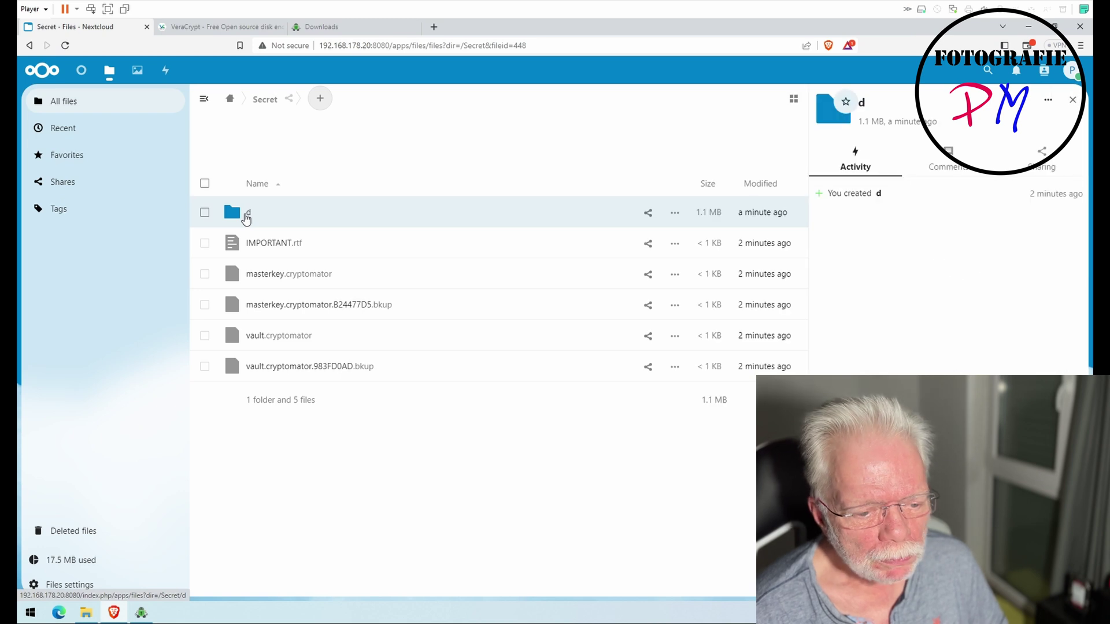
left_click(246, 215)
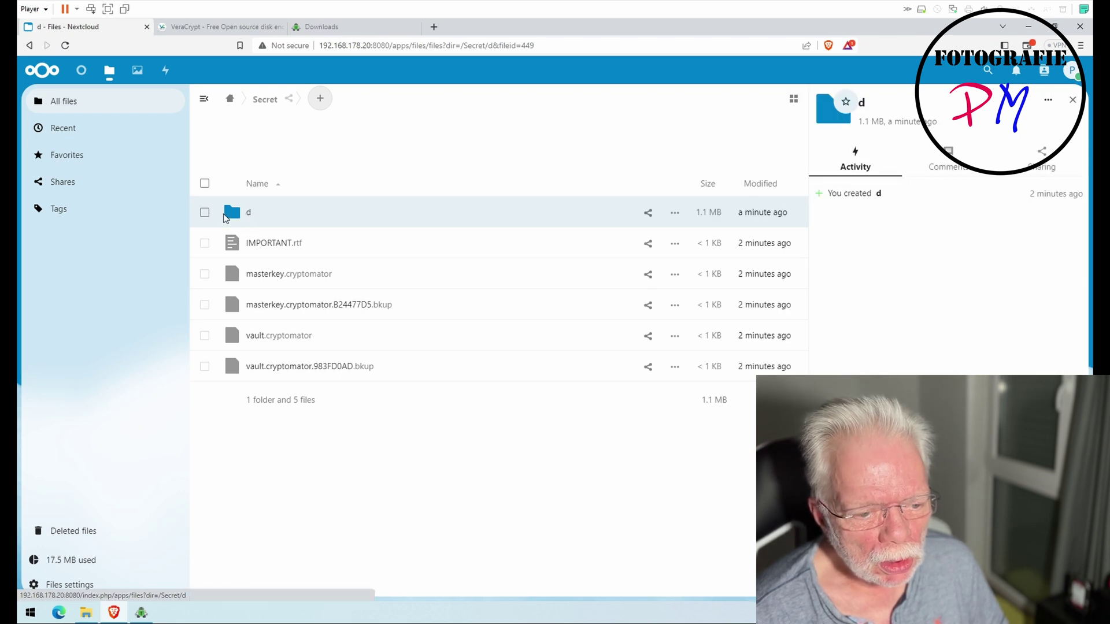
left_click(226, 215)
left_click(234, 213)
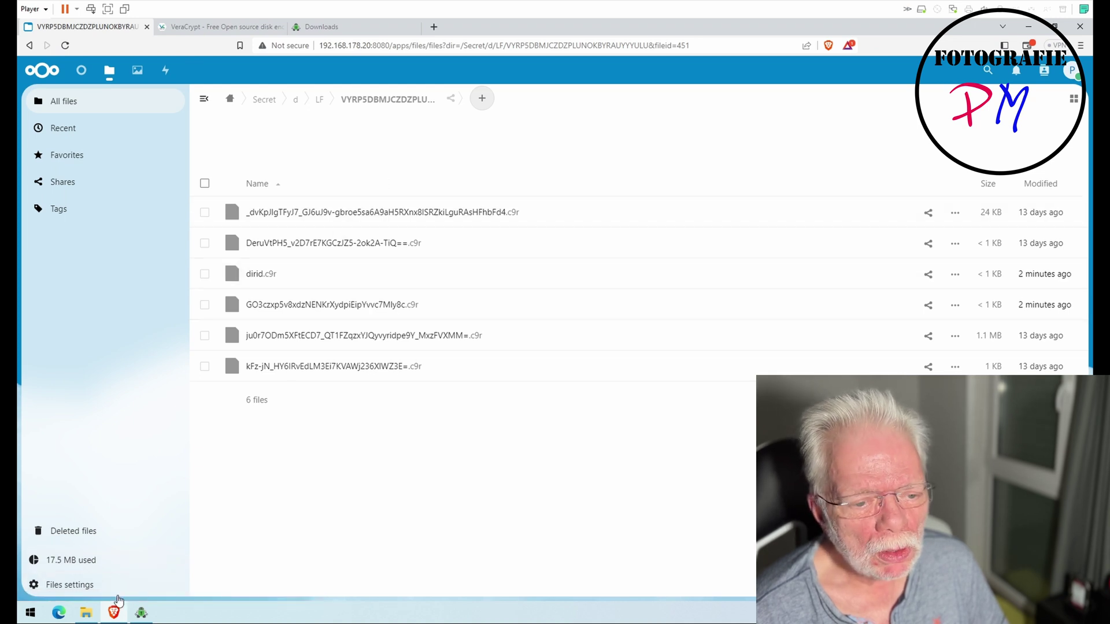
Bring up Cryptomator, and view the Android & iOS Support page on the VeraCrypt website
left_click(139, 612)
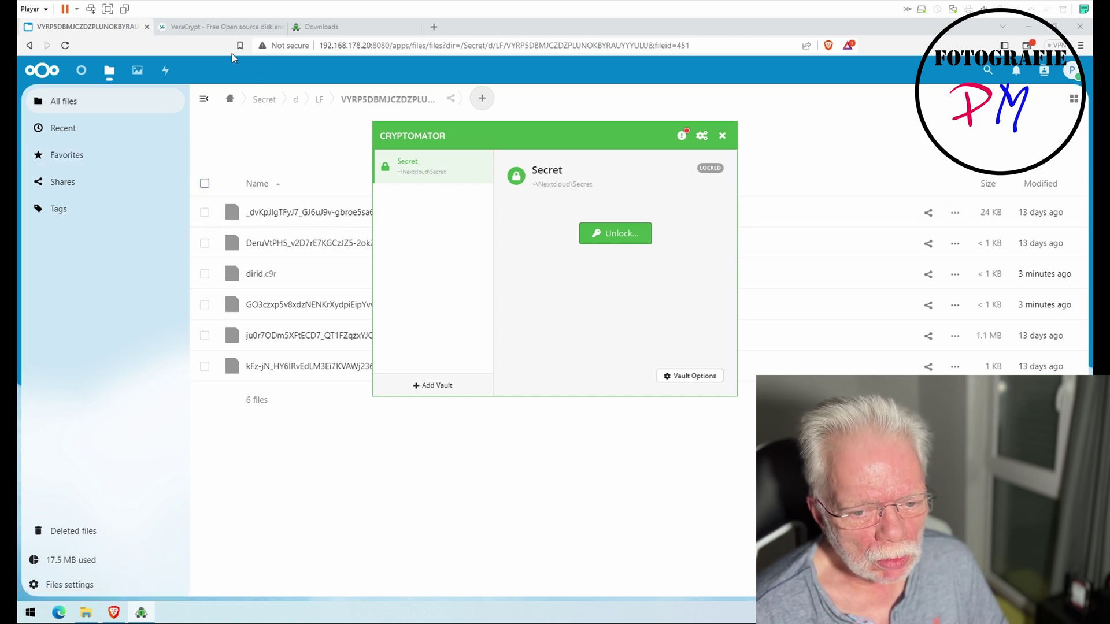
left_click(210, 28)
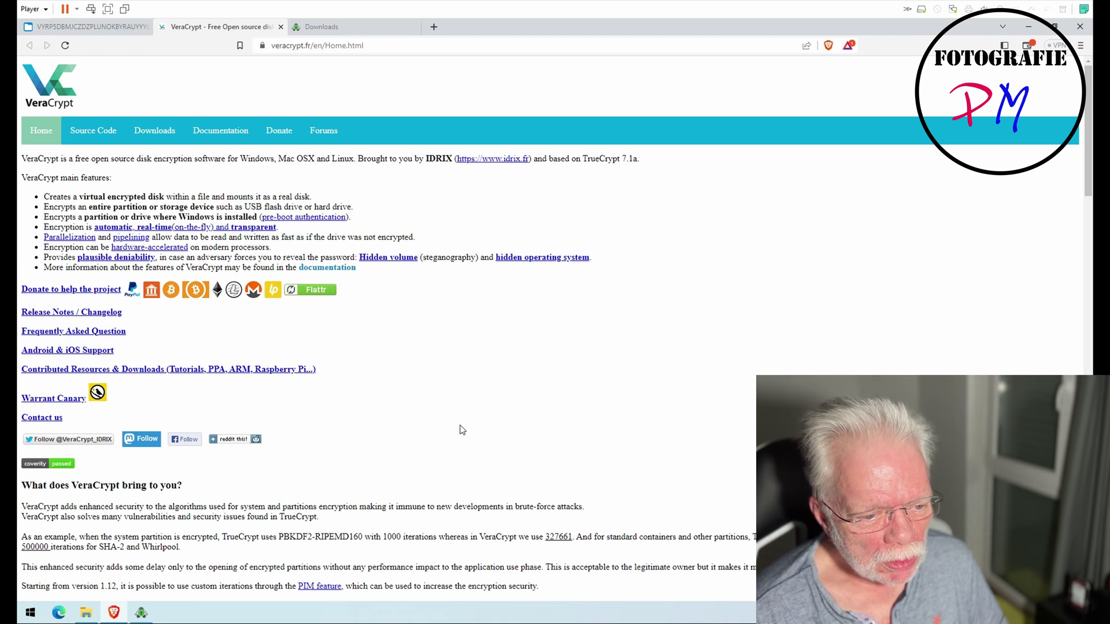
left_click(79, 350)
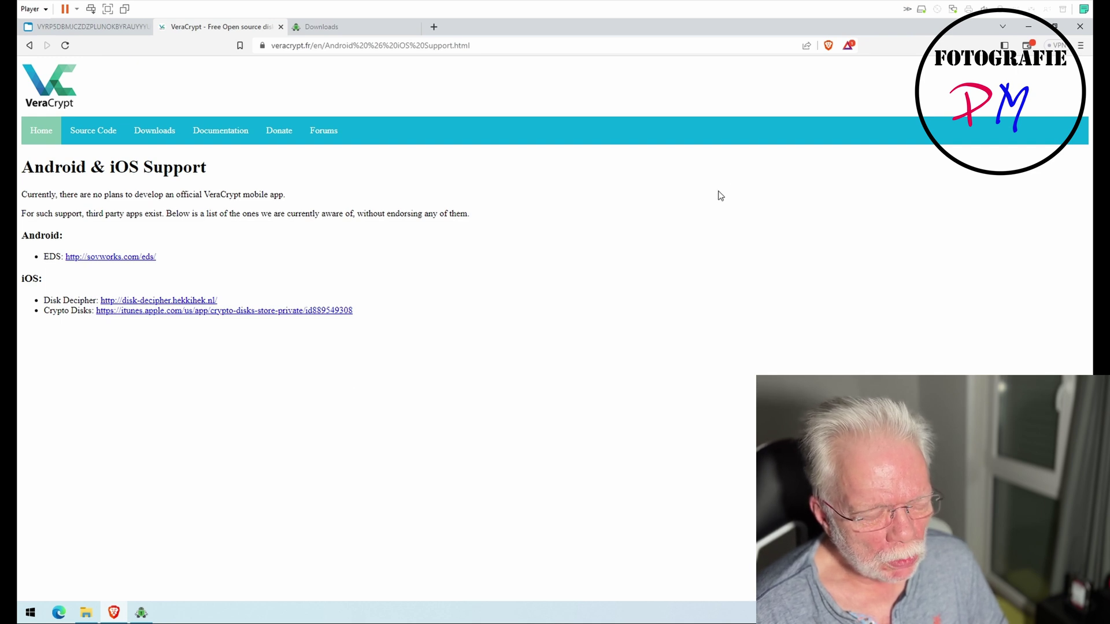
Clear the browser and Cryptomator windows off the desktop and launch VeraCrypt
left_click(1026, 30)
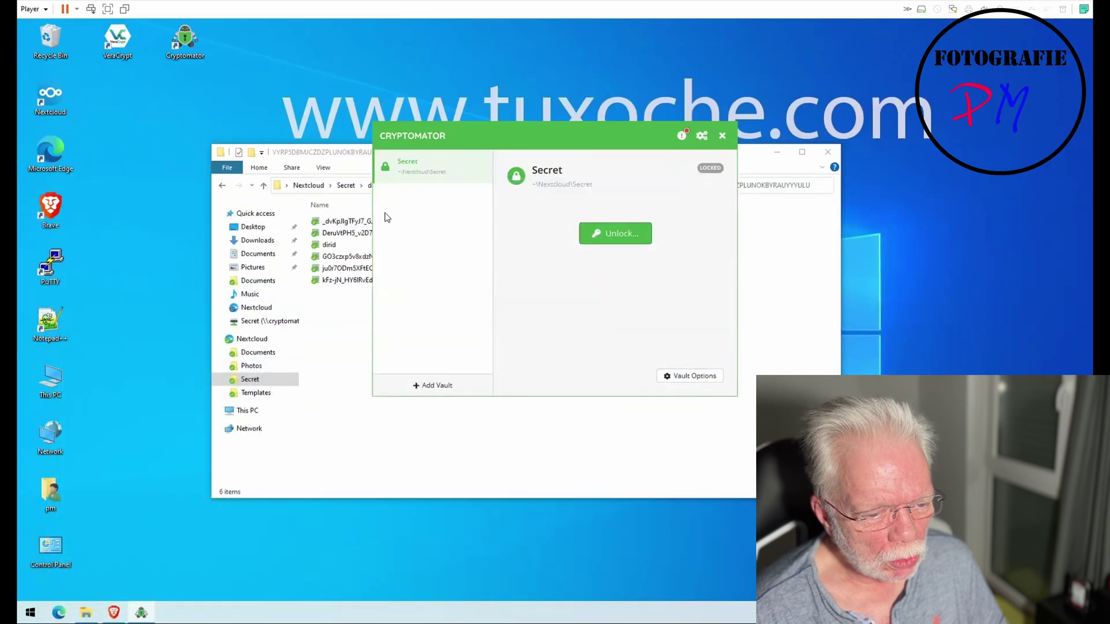
left_click(722, 137)
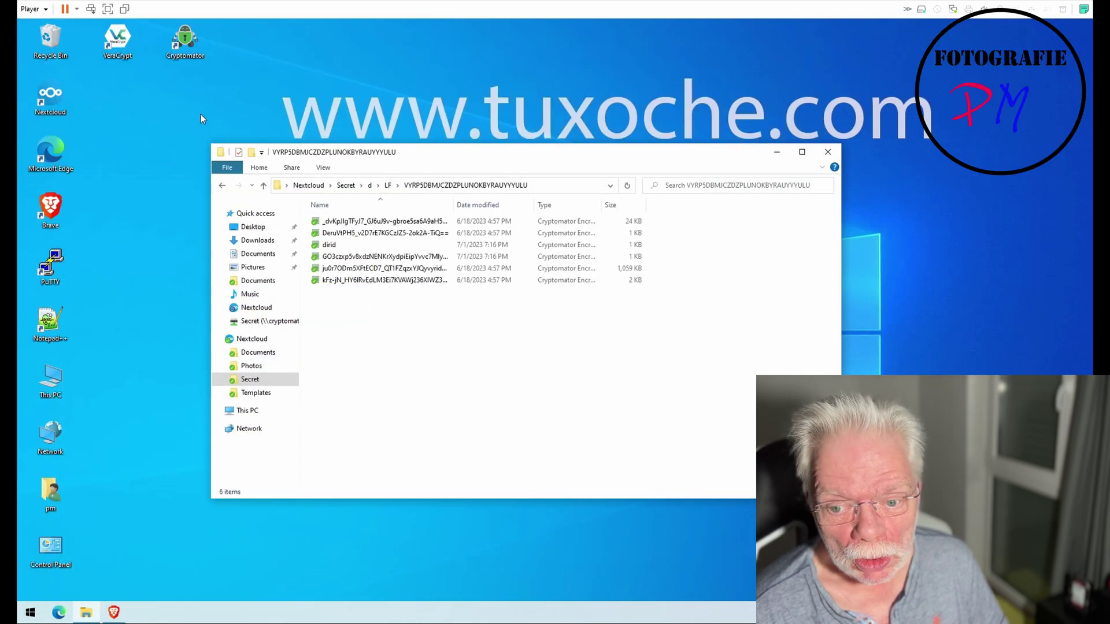
left_click(115, 43)
double_click(110, 36)
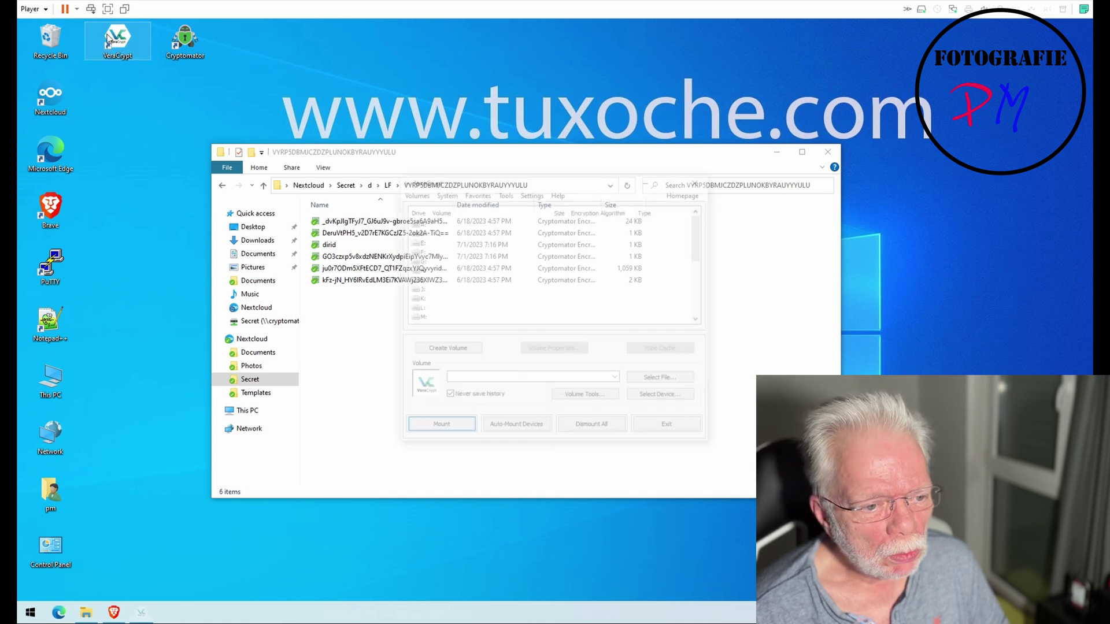
Start creating a VeraCrypt volume as an encrypted file container with the Standard VeraCrypt volume type
left_click(446, 347)
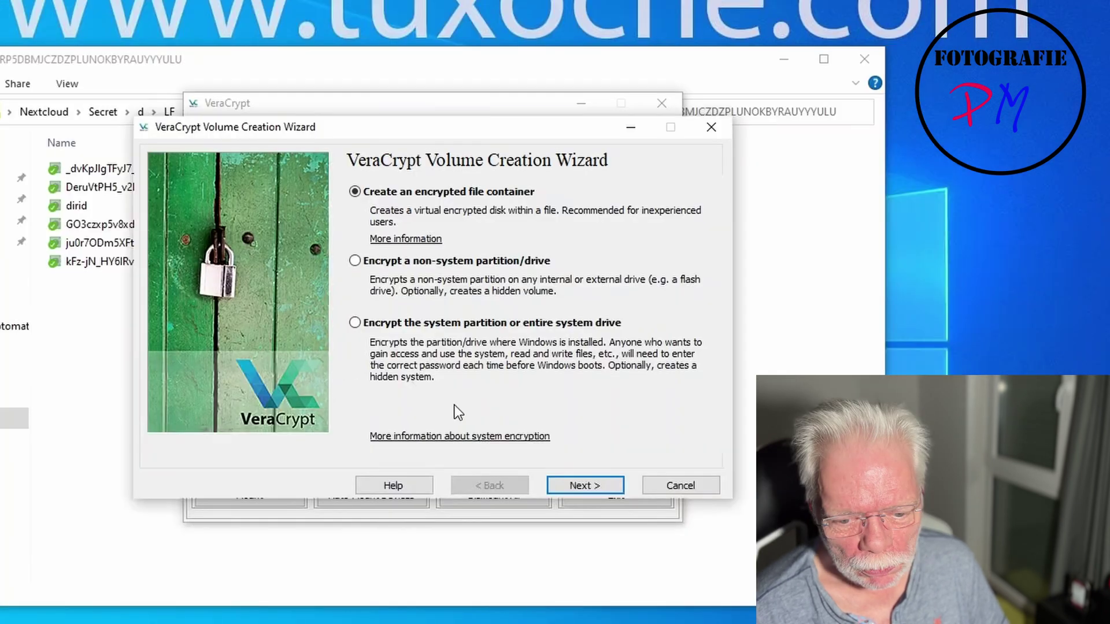
left_click(651, 423)
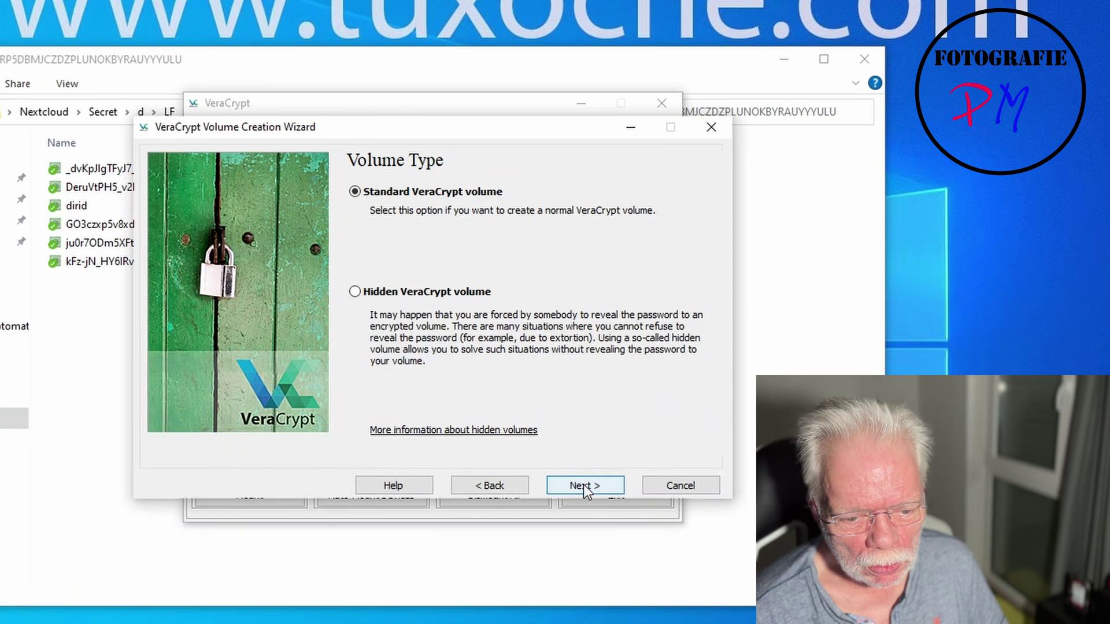
left_click(585, 484)
Set the volume location to a new file named container in the Nextcloud folder and accept it
left_click(643, 199)
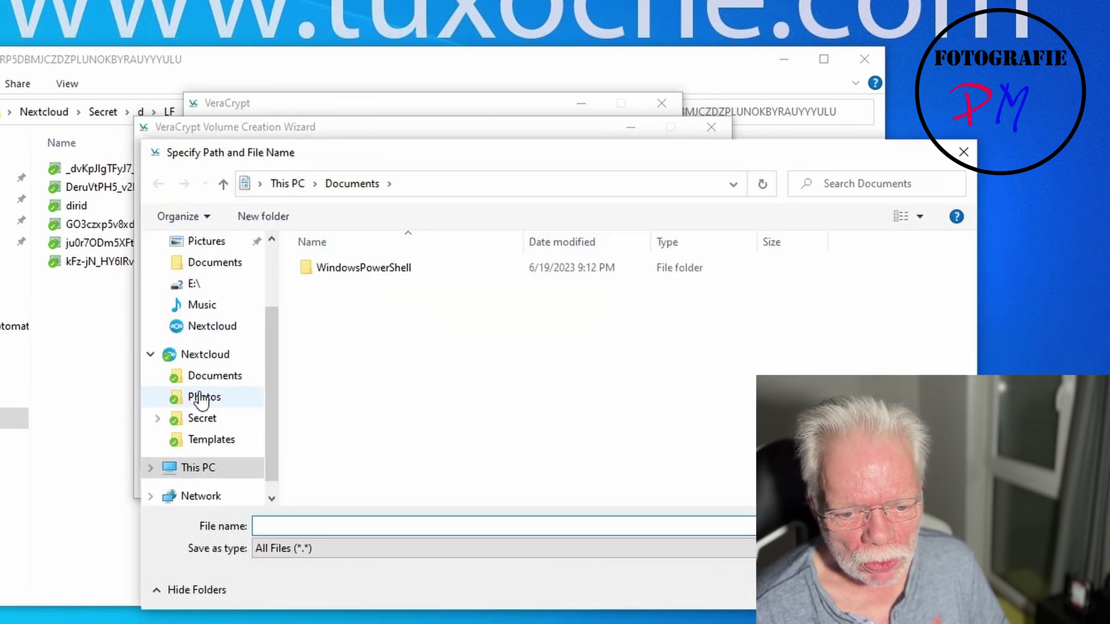
left_click(199, 363)
left_click(382, 524)
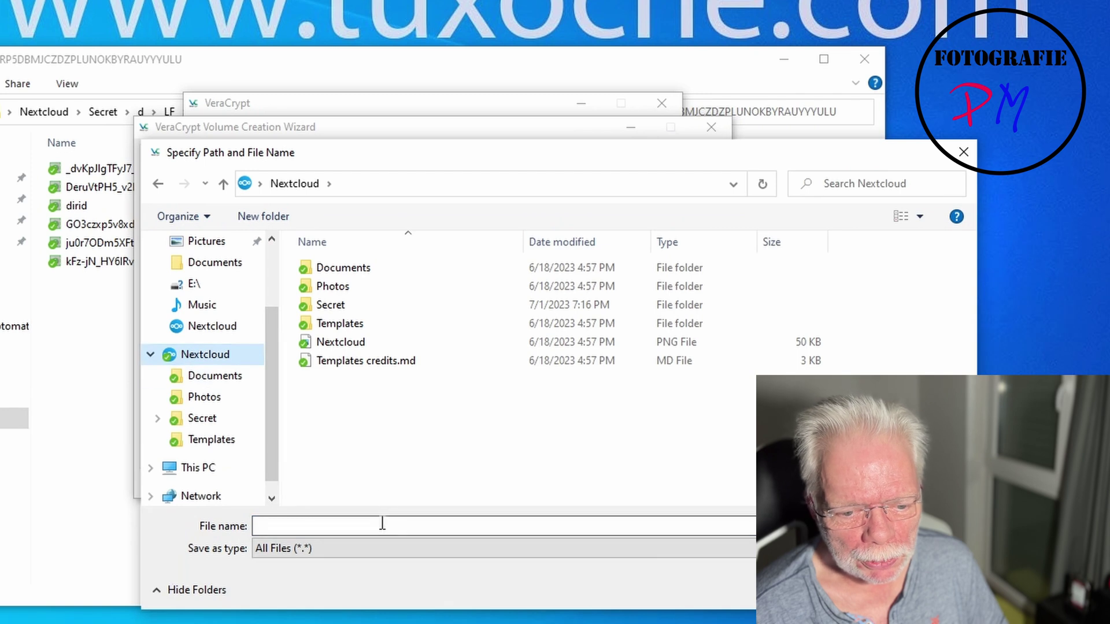
type("container")
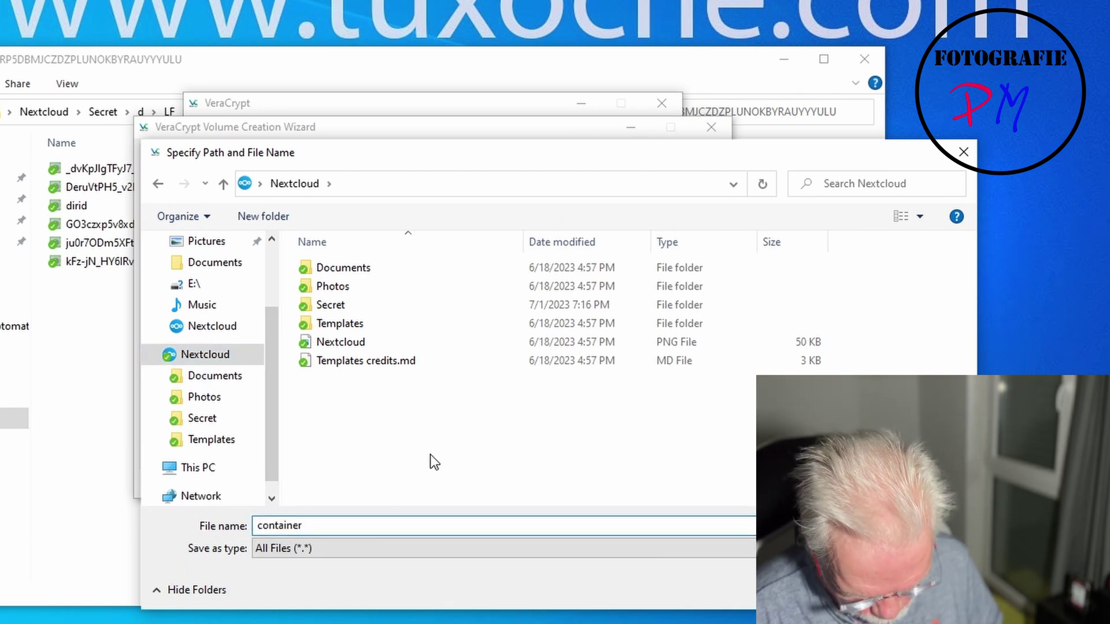
key("Return")
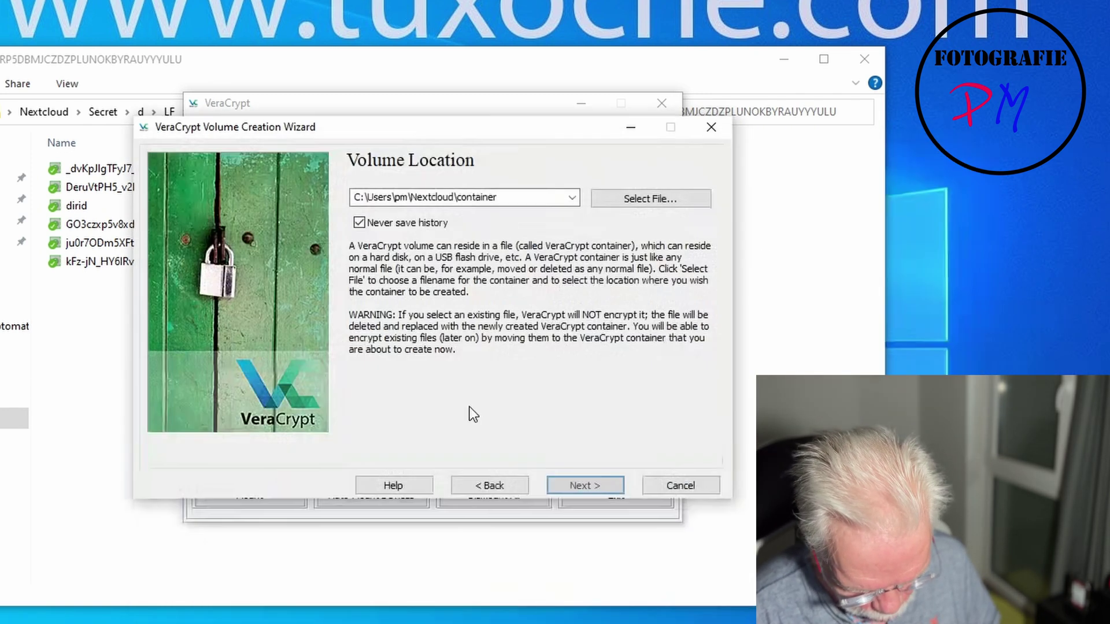
left_click(581, 485)
Keep the default encryption options and set the volume size to 10 MB
left_click(579, 484)
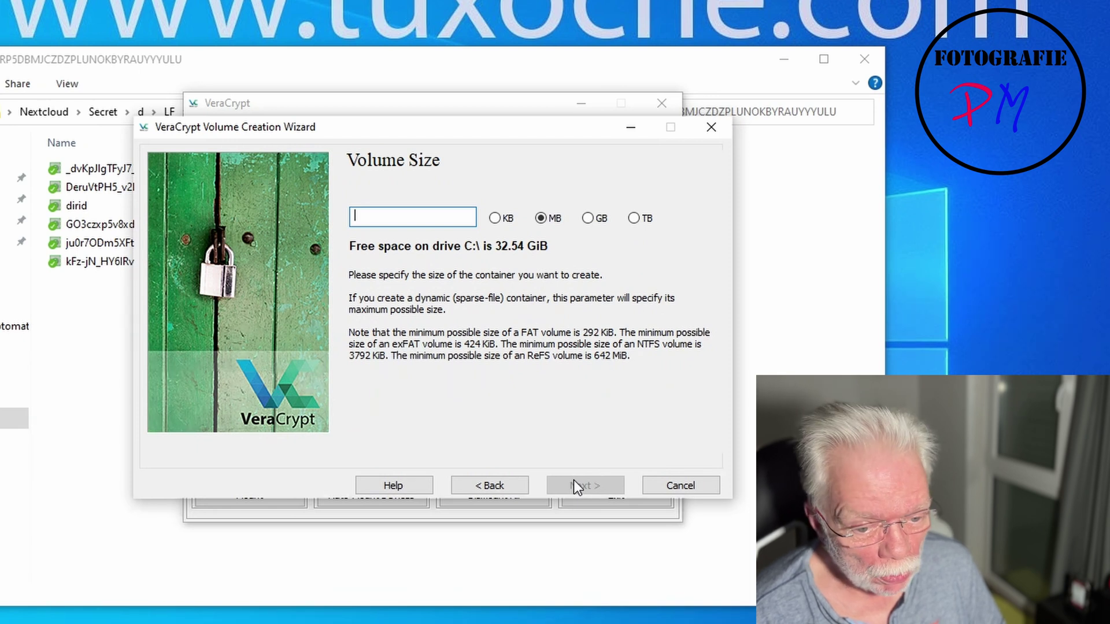
type("10")
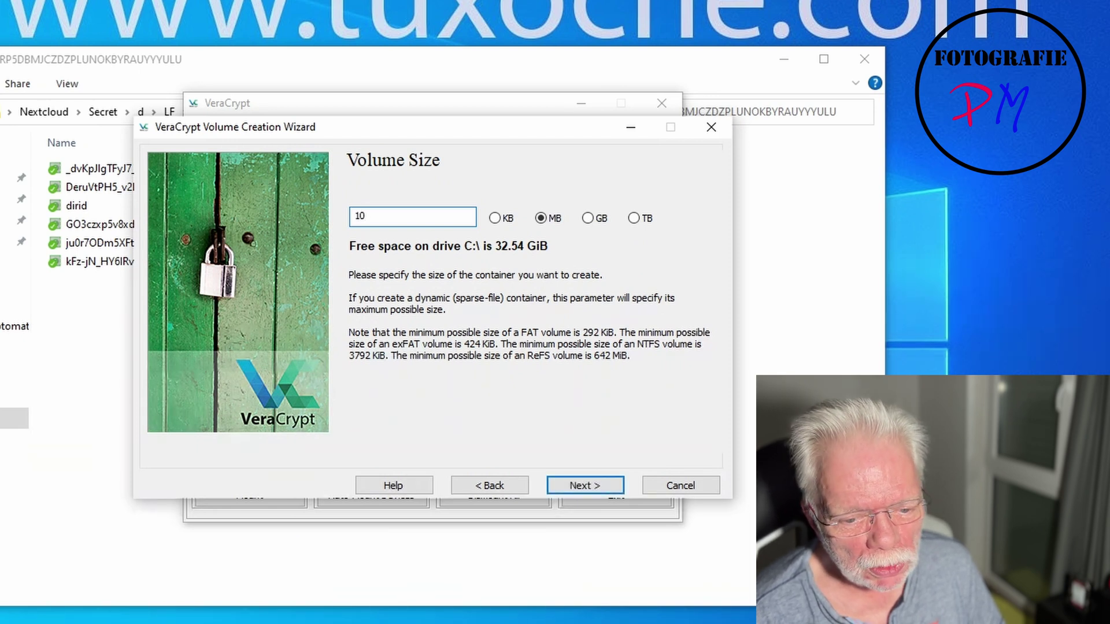
left_click(573, 483)
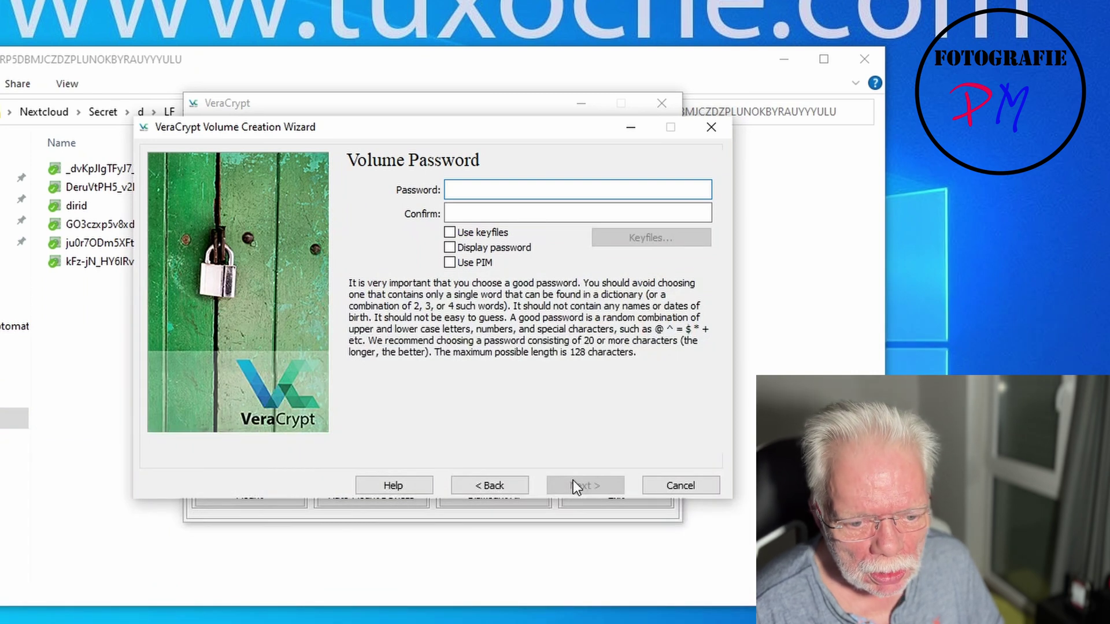
Enter and confirm the volume password and agree to use a short password
type("••••••••")
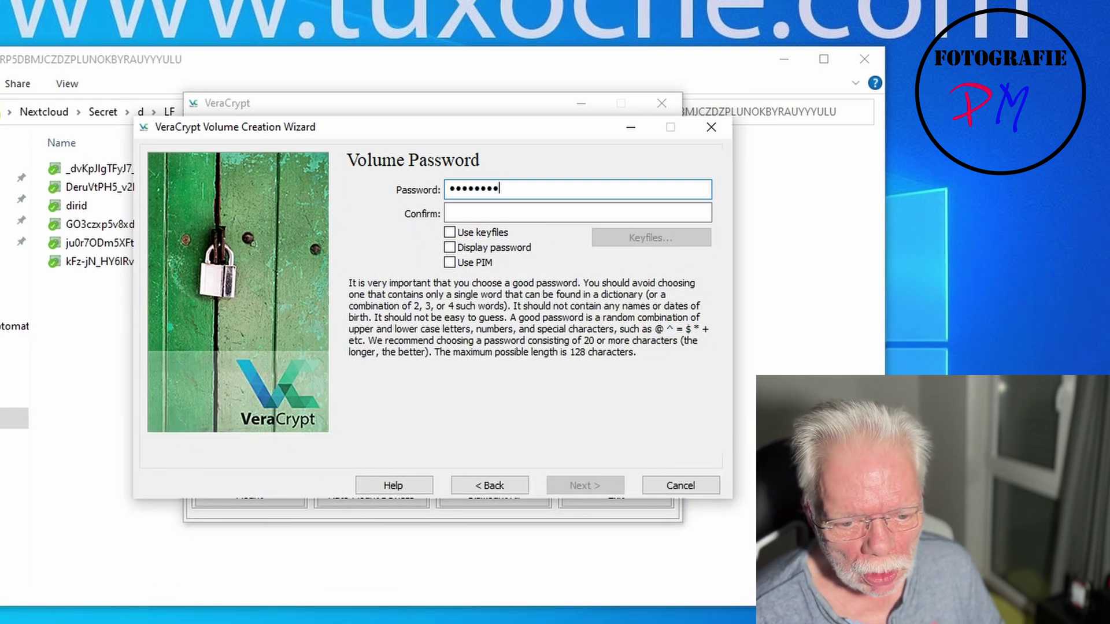
key("Tab")
type("••••••••")
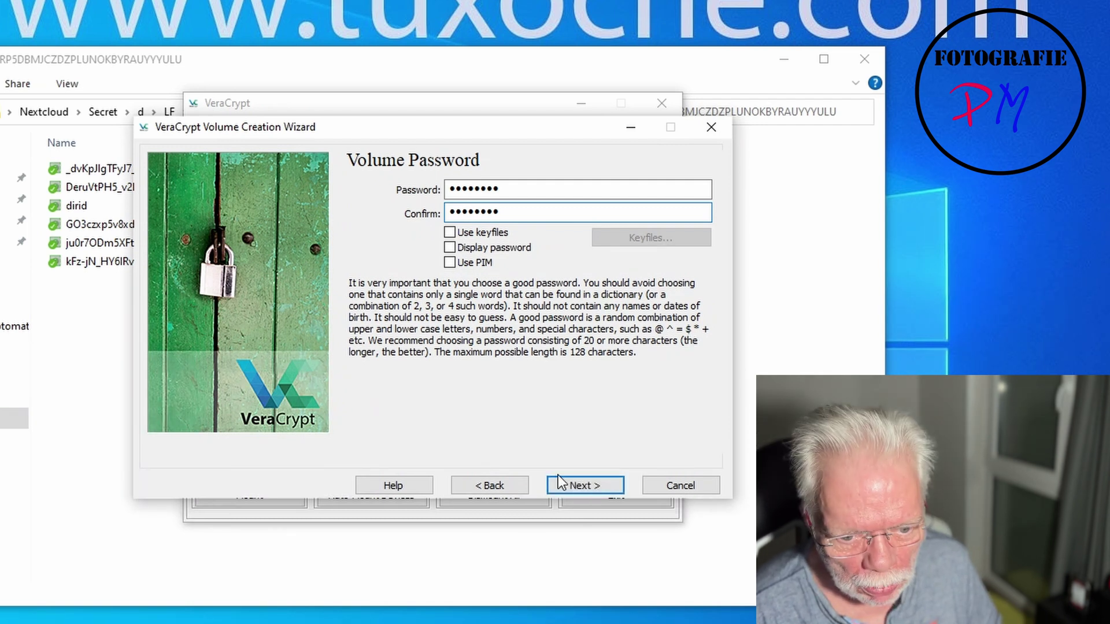
left_click(578, 484)
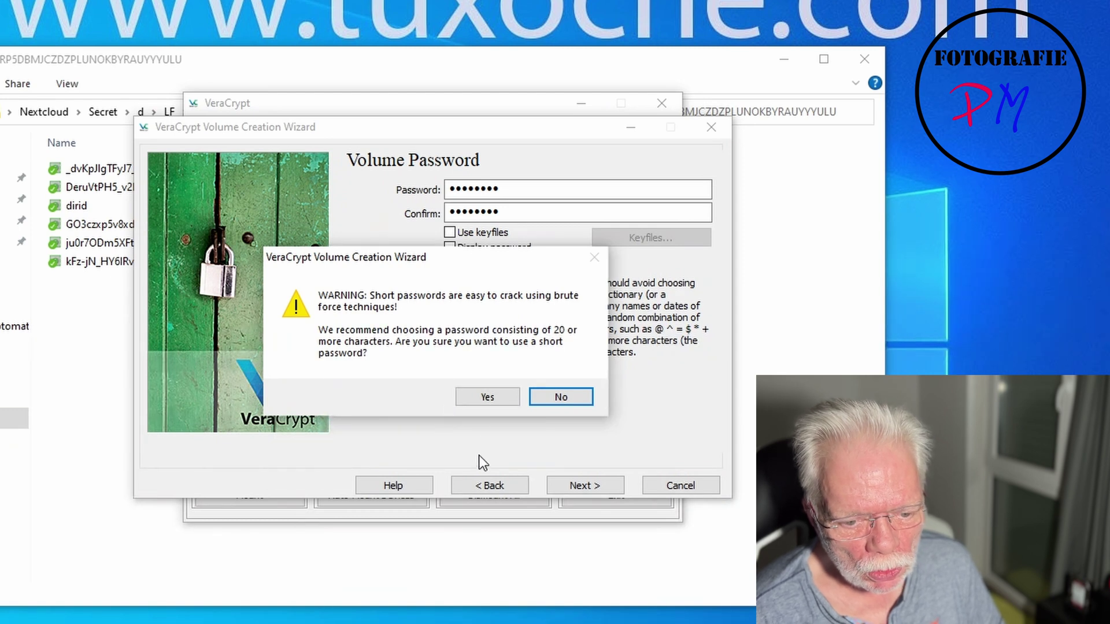
left_click(487, 397)
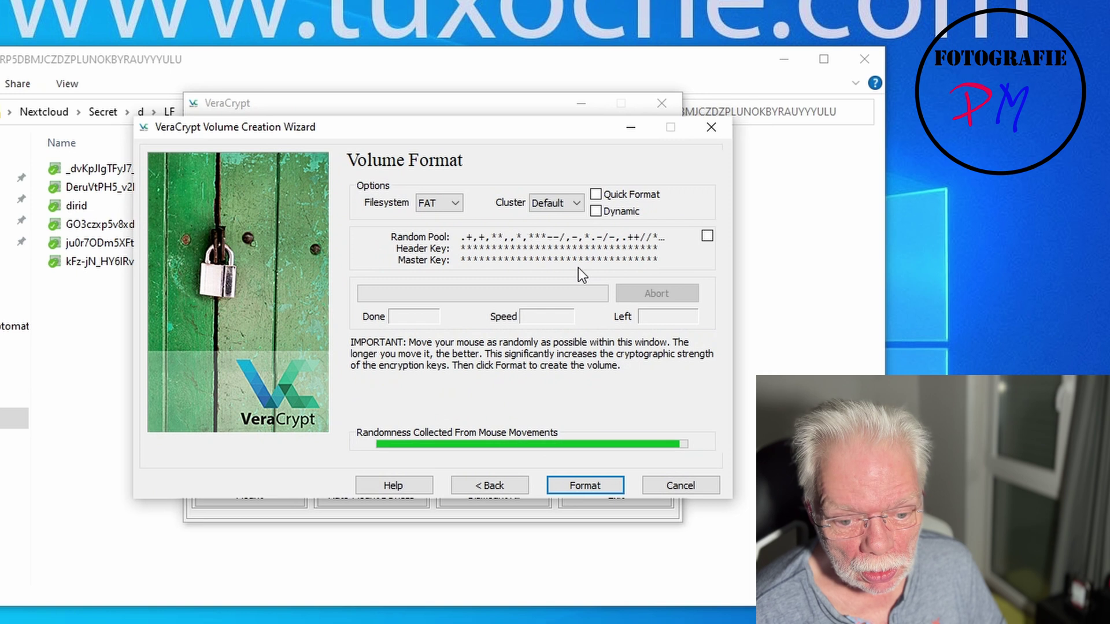
Format the volume with the FAT filesystem and default cluster size, and exit the Volume Creation Wizard
left_click(585, 486)
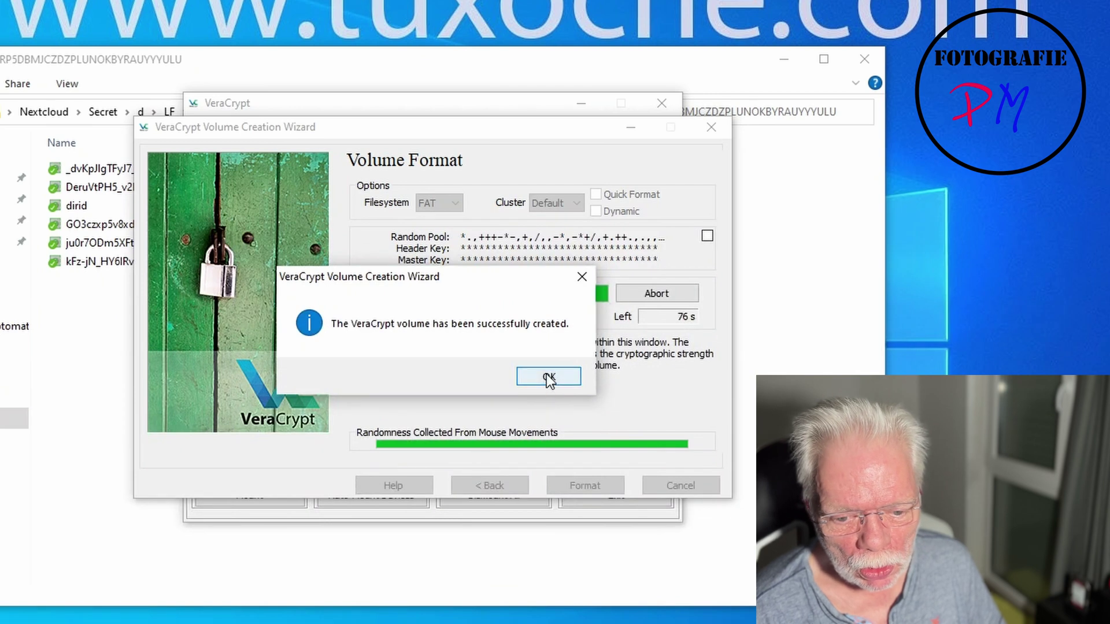
left_click(548, 377)
left_click(578, 487)
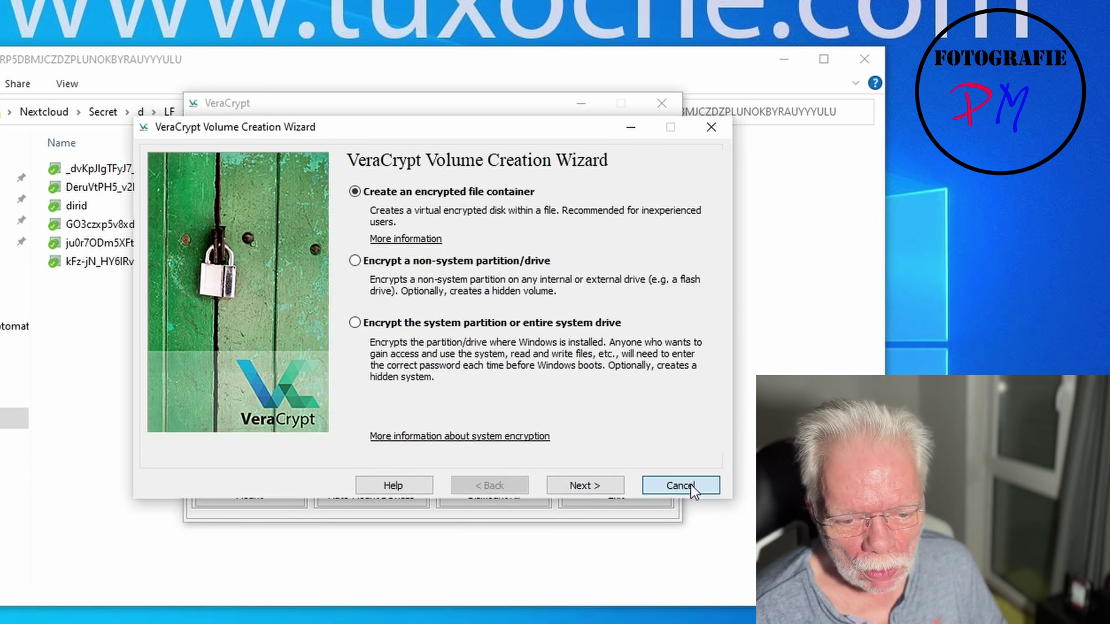
left_click(681, 485)
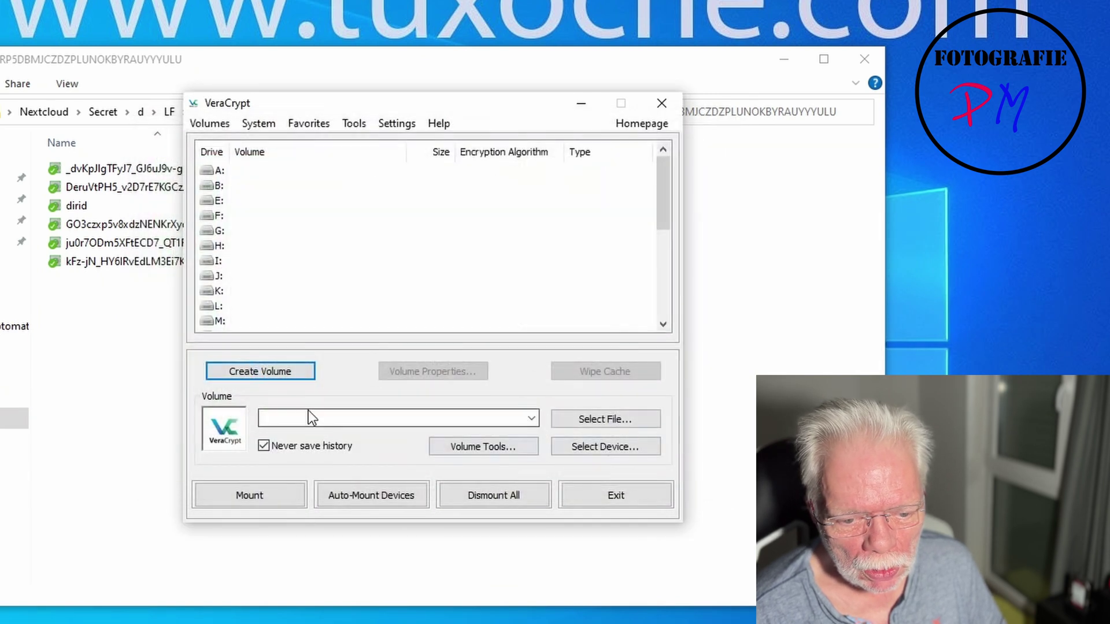
Select the container file in the Nextcloud folder as the volume to mount
left_click(571, 421)
left_click(255, 391)
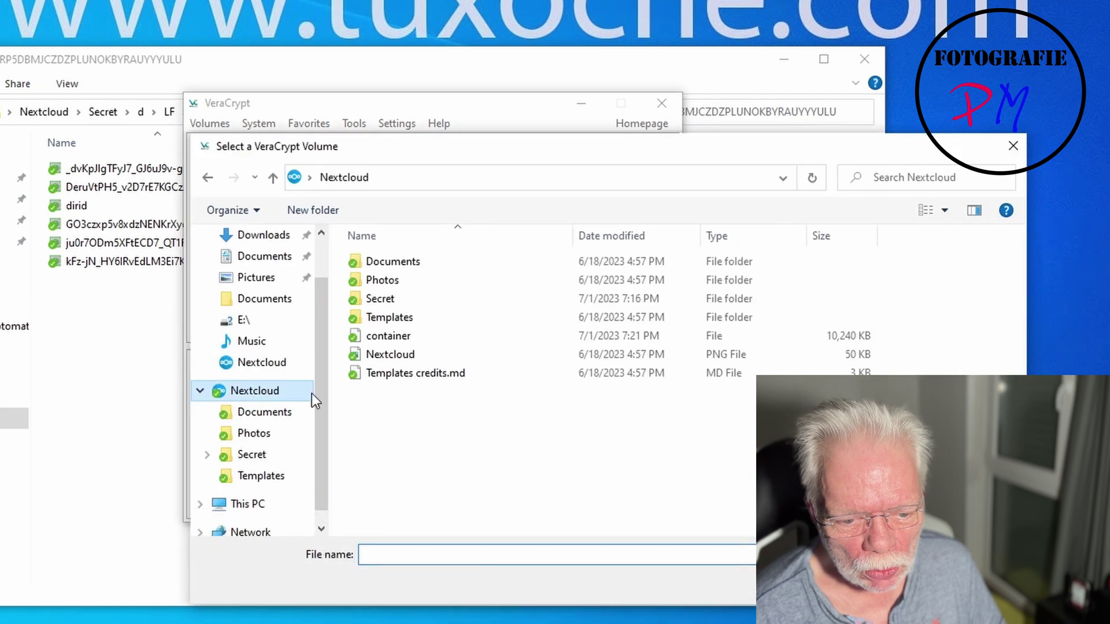
double_click(399, 340)
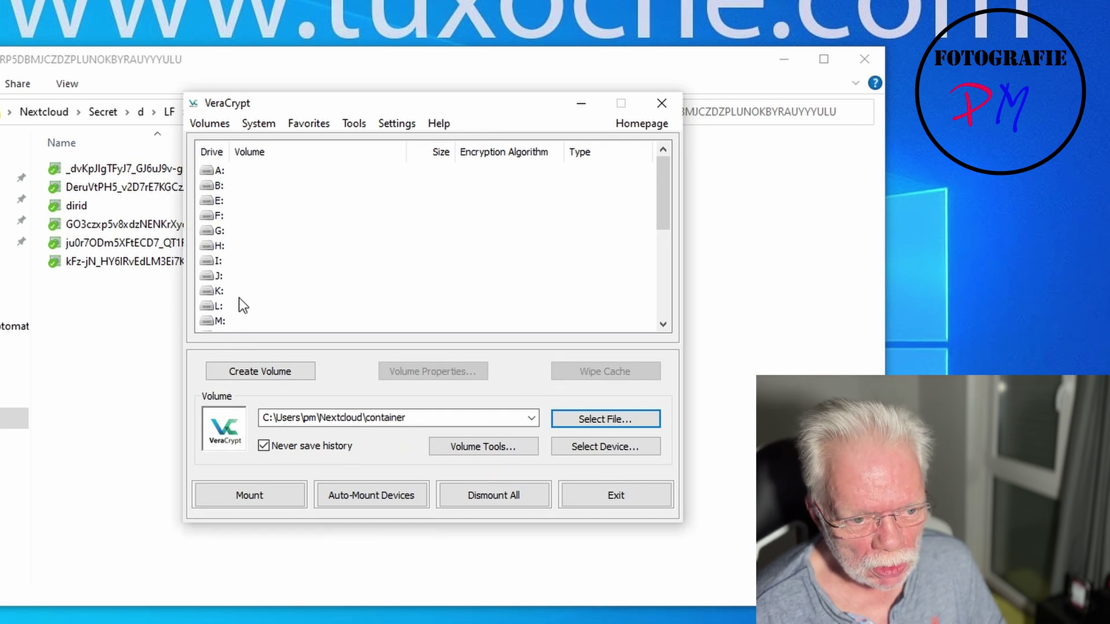
Mount the container as drive L:, entering the volume password
double_click(221, 311)
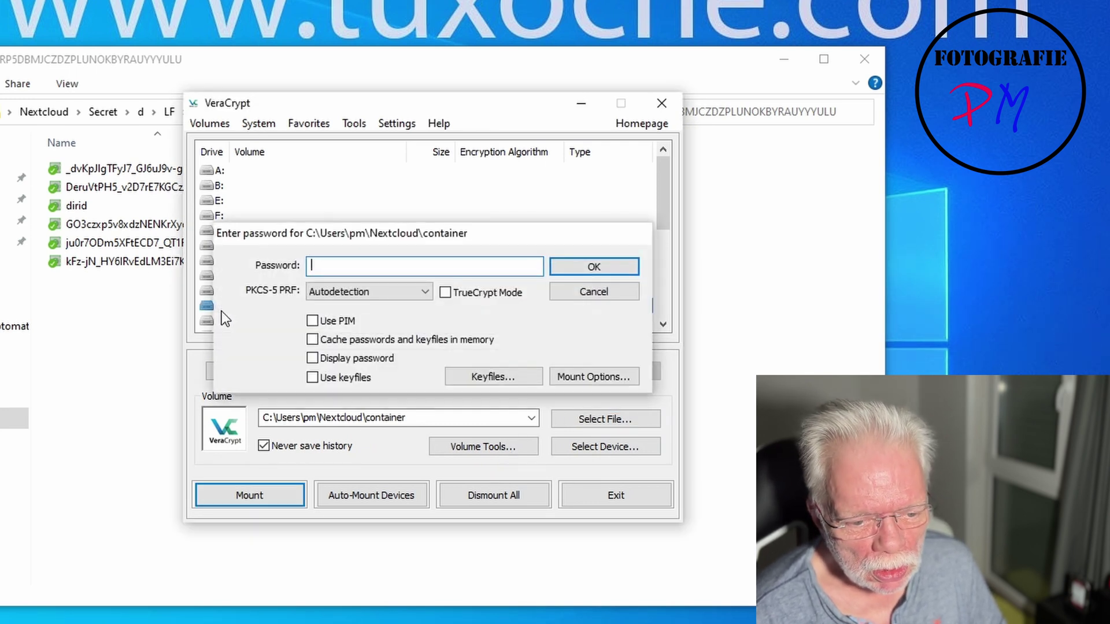
key("Escape")
double_click(221, 311)
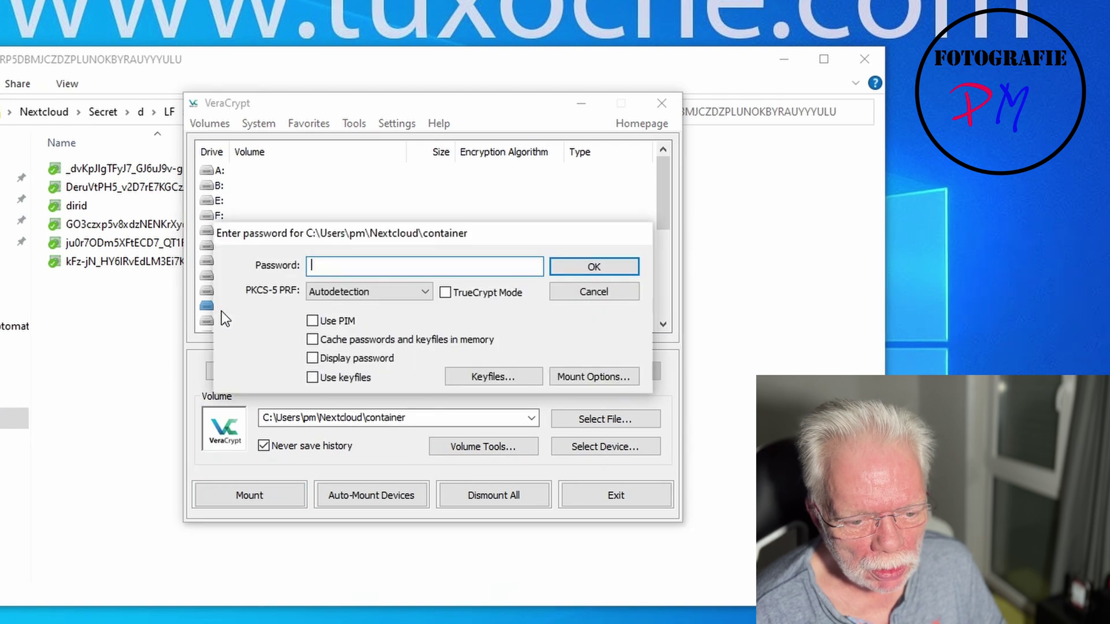
type("•••••••")
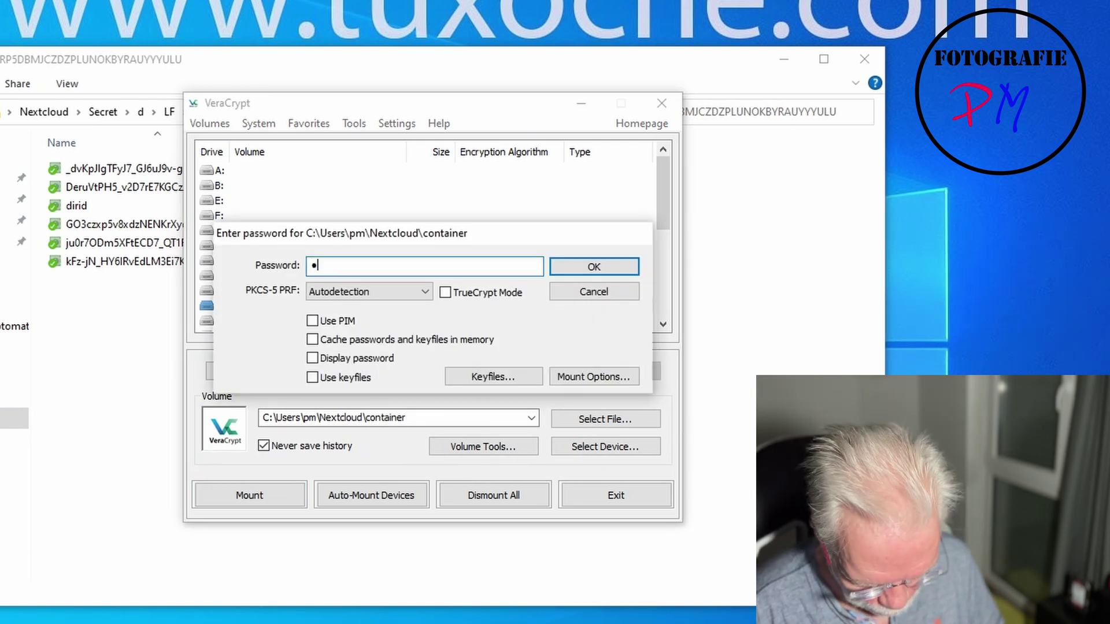
key("Return")
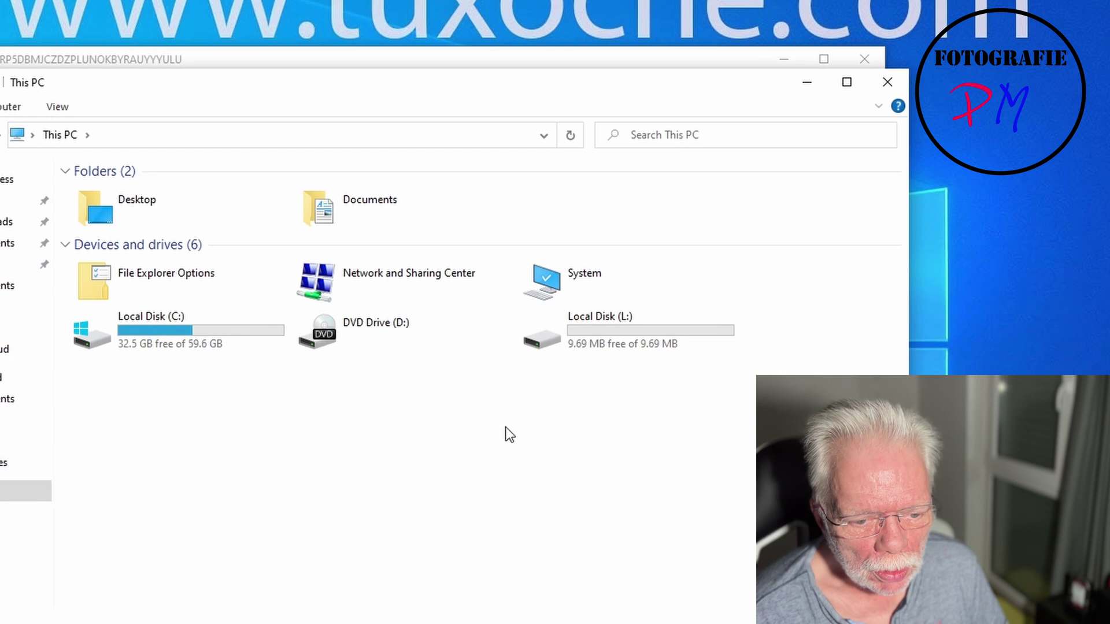
Copy all four files from the Nextcloud Documents folder into the mounted drive L: and minimize its window
double_click(556, 339)
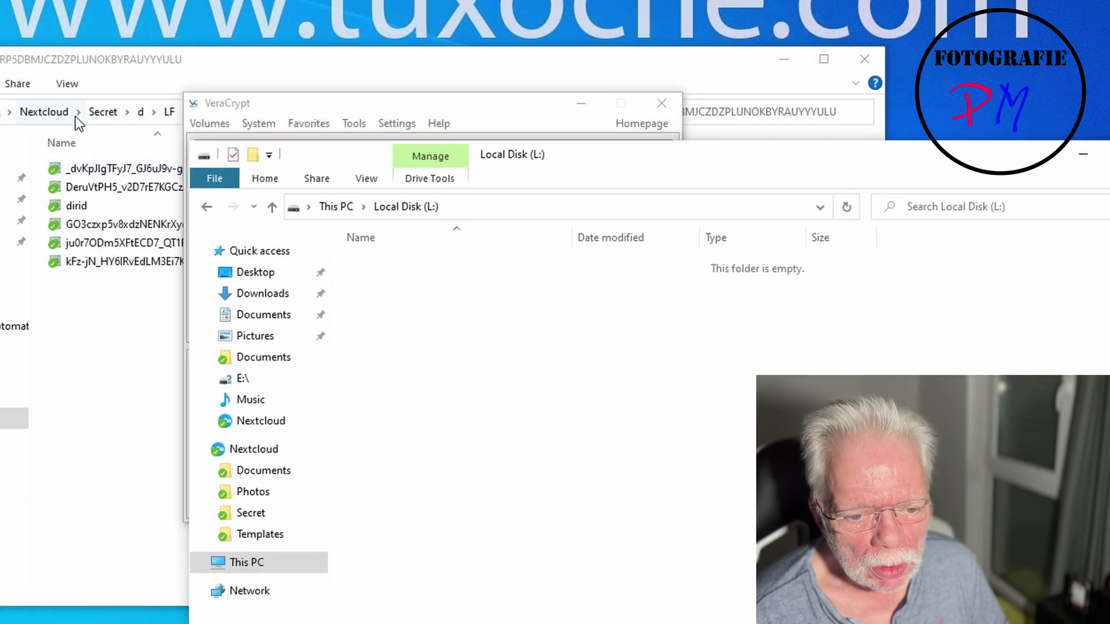
left_click(54, 114)
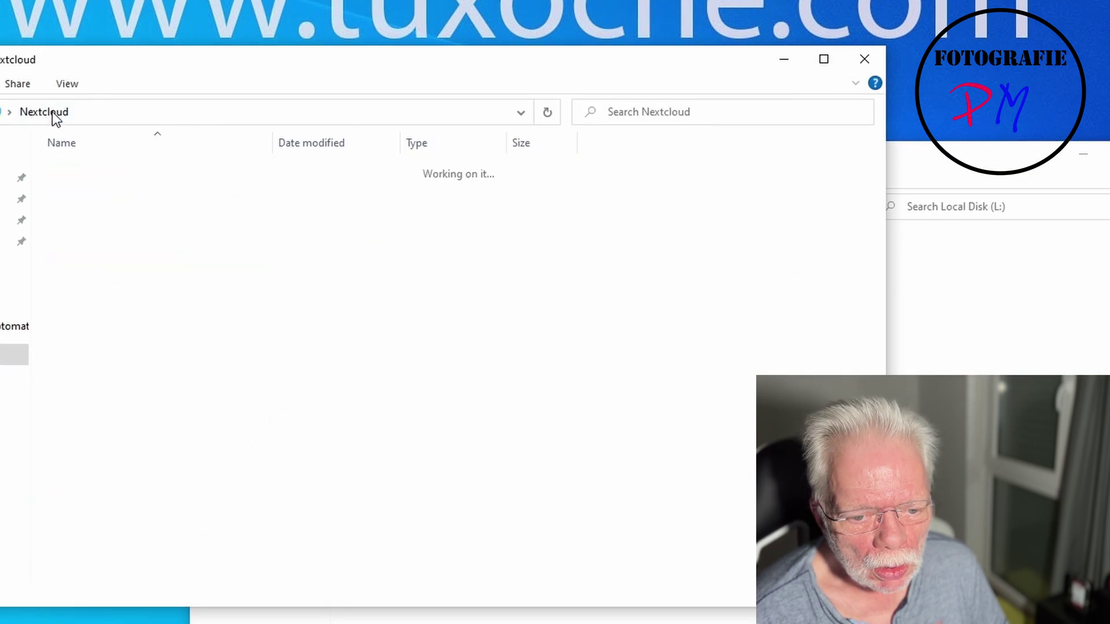
double_click(81, 168)
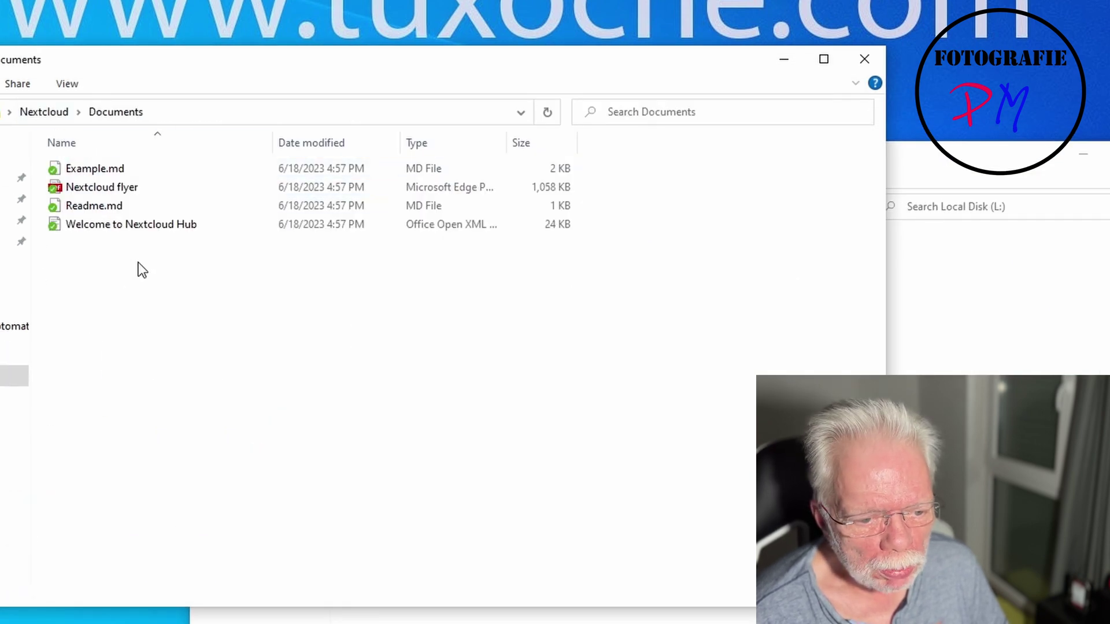
key("ctrl+a")
left_click(953, 370)
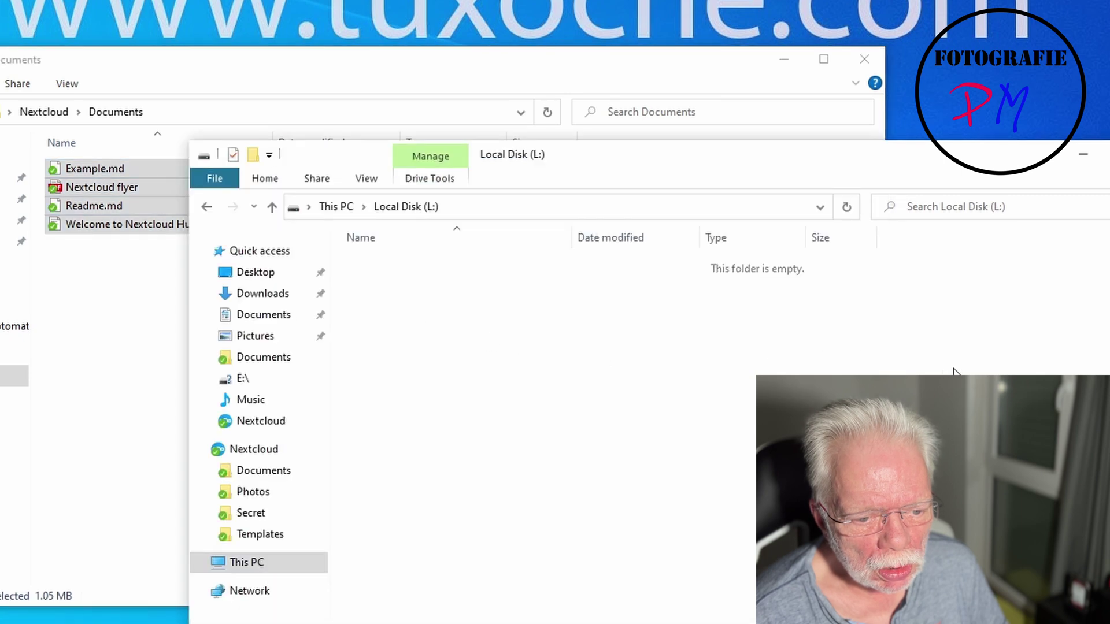
key("ctrl+v")
left_click(706, 456)
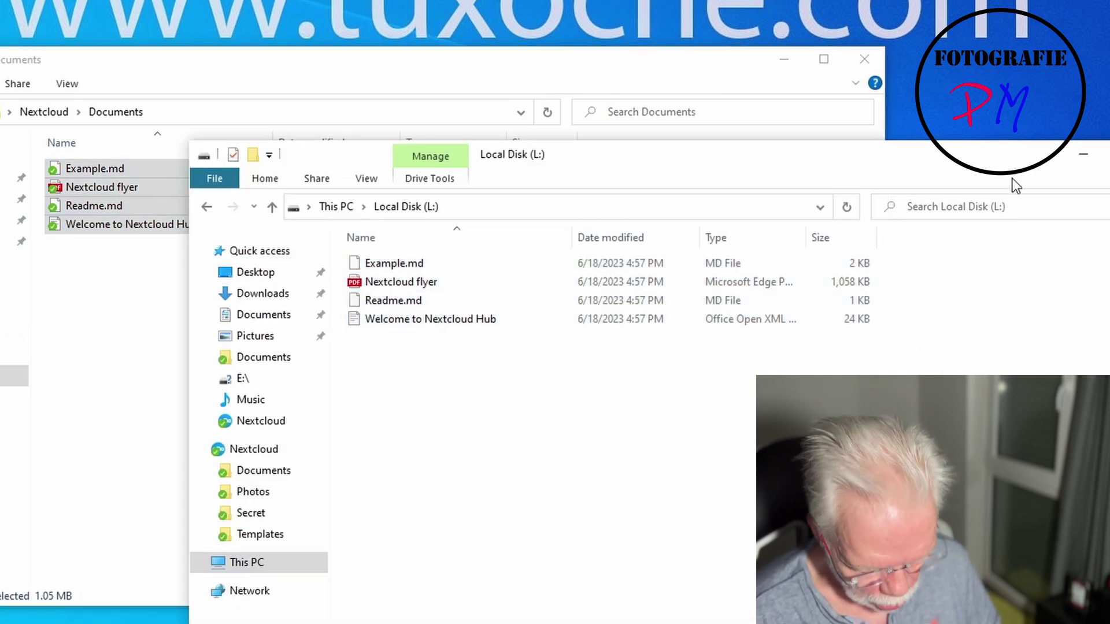
left_click(1083, 155)
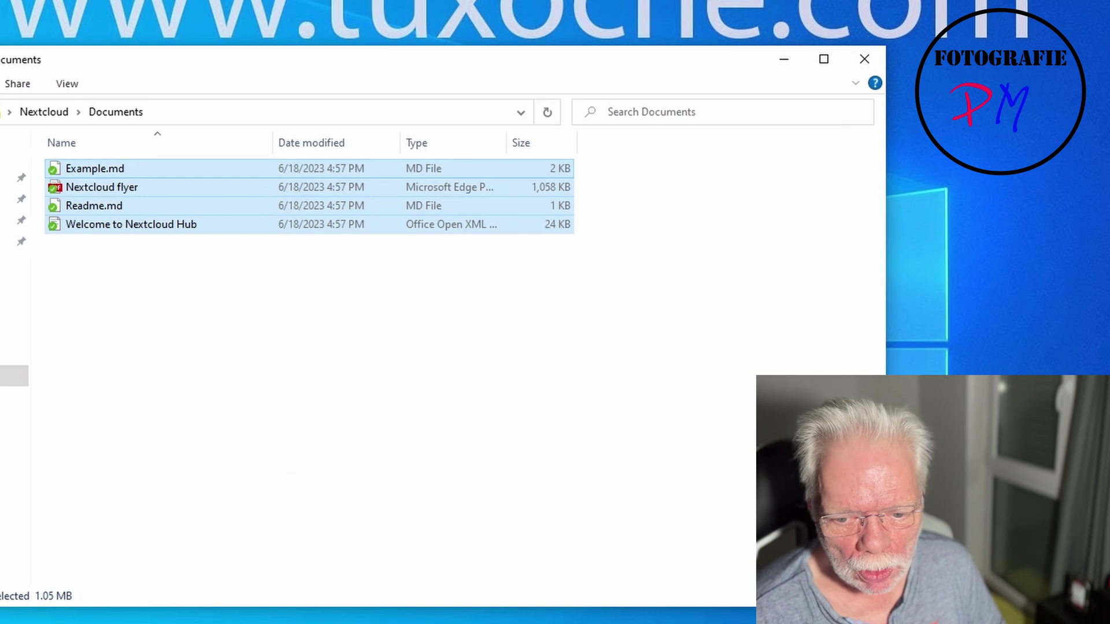
Dismount all VeraCrypt volumes and check the drives in This PC and the container file in the Nextcloud folder
left_click(296, 604)
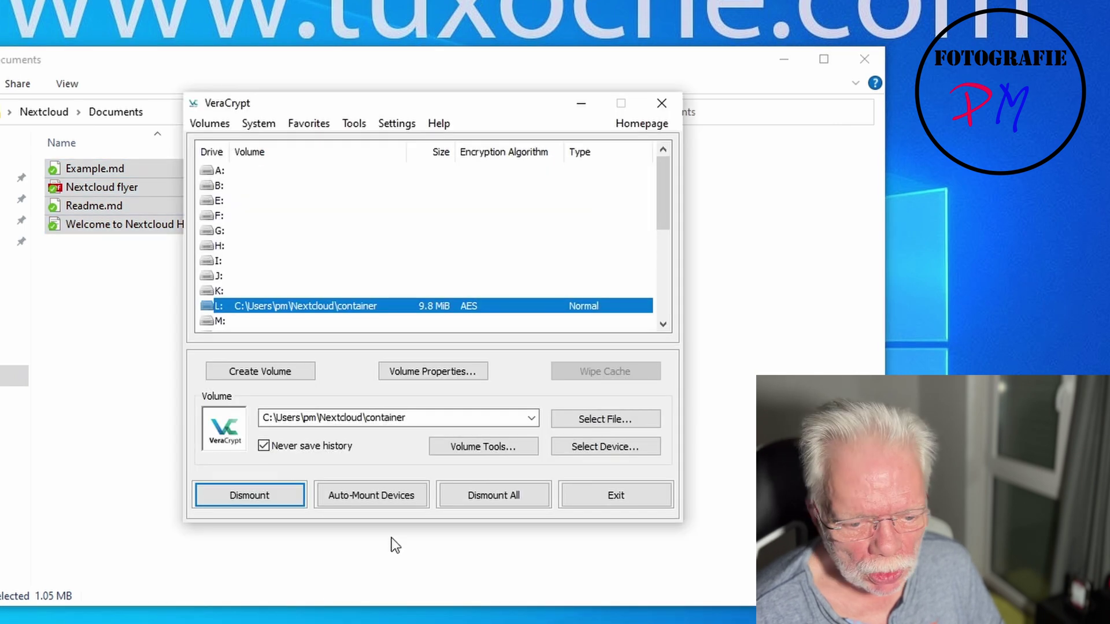
left_click(494, 494)
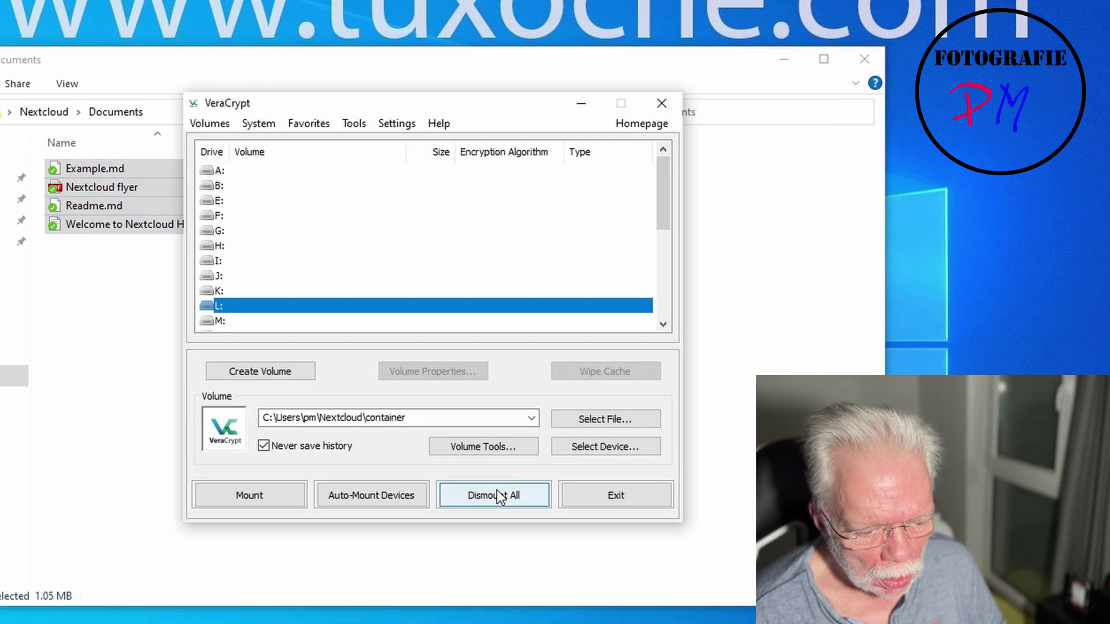
left_click(13, 468)
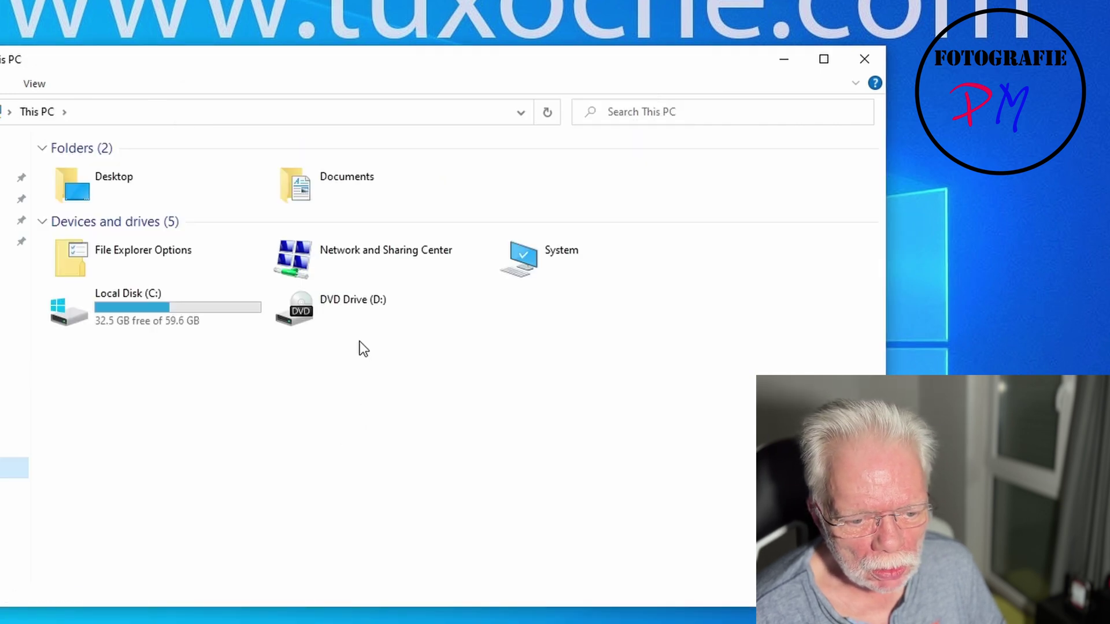
left_click(2, 356)
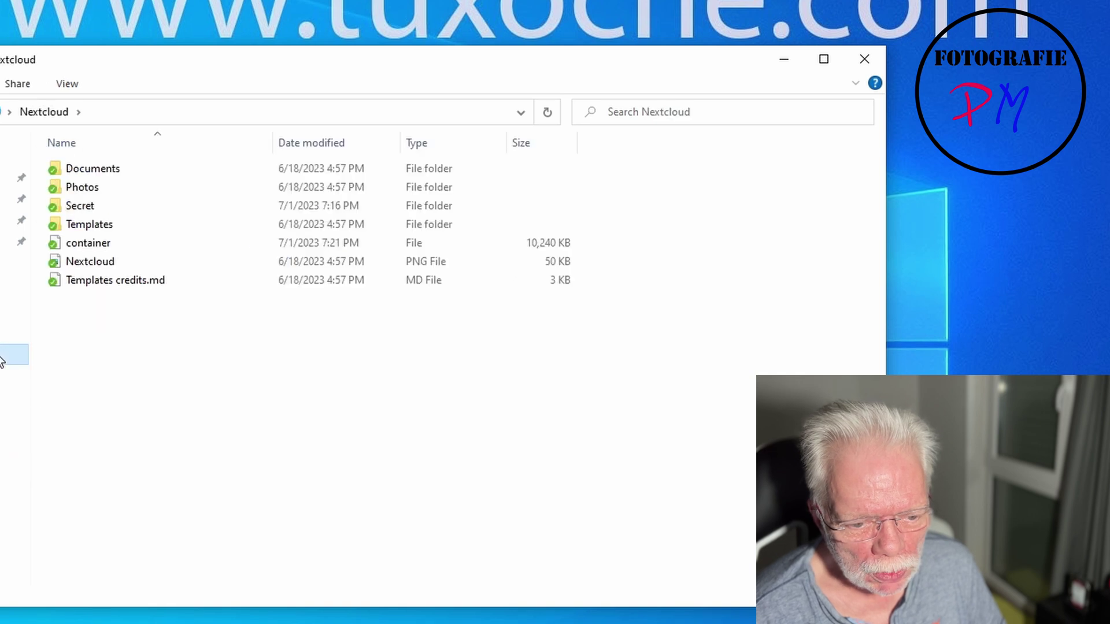
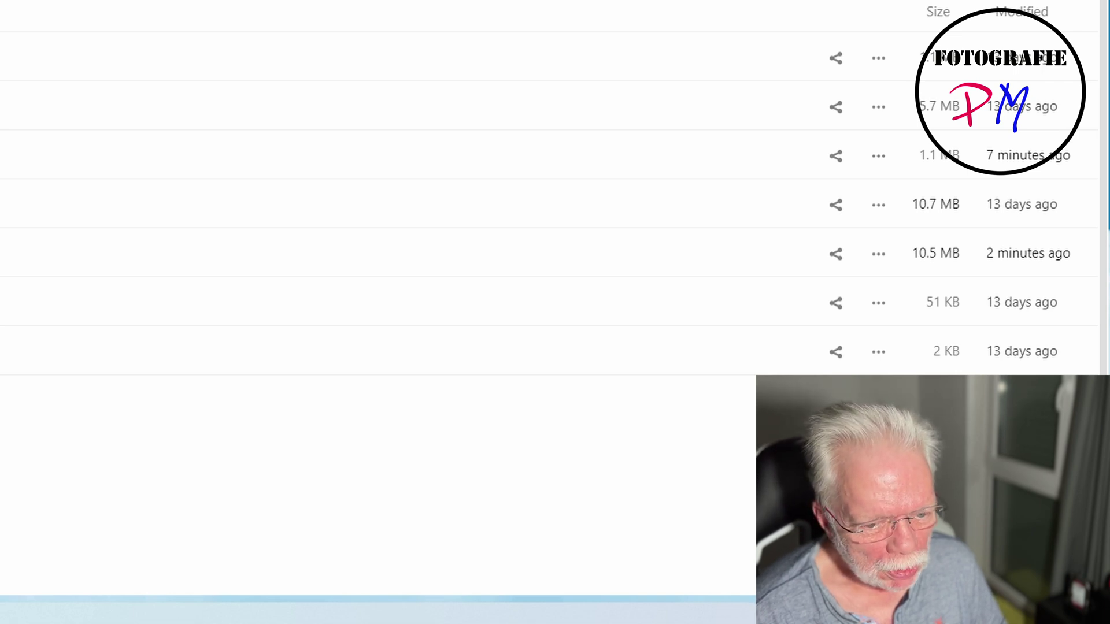
Turn off preserving the modification timestamp of file containers in the VeraCrypt preferences, accept the change and close the VeraCrypt window
key("alt+Tab")
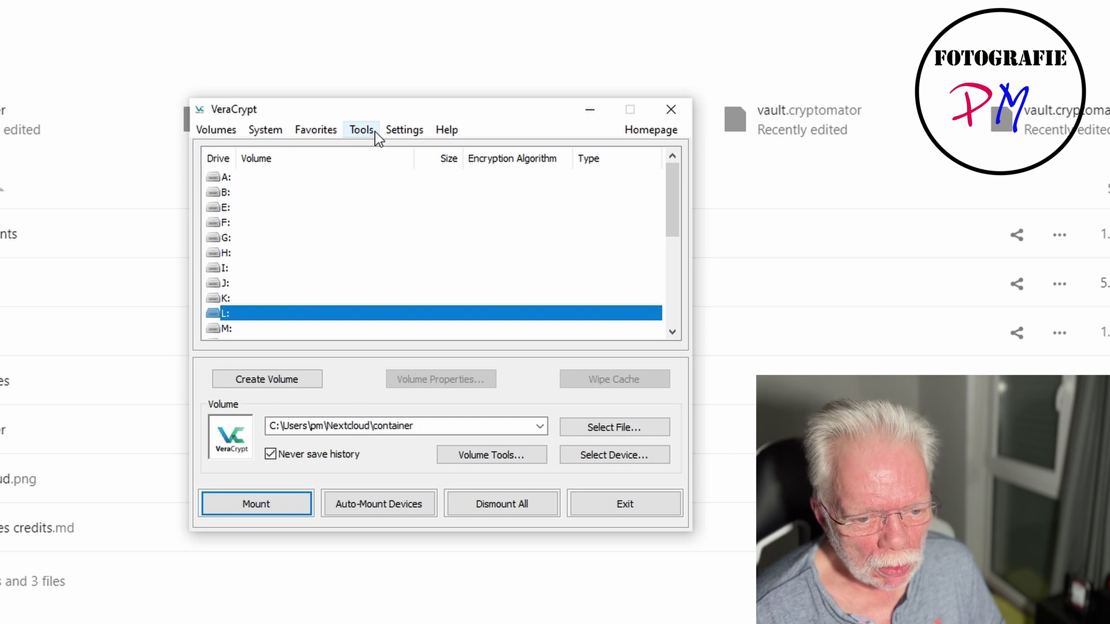
left_click(398, 132)
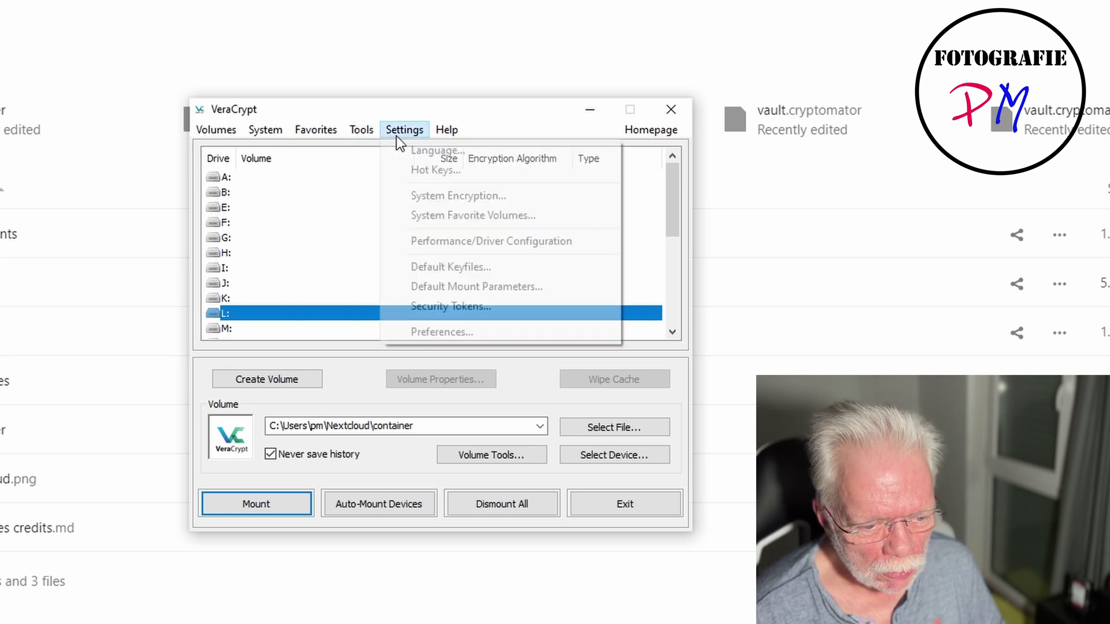
left_click(434, 332)
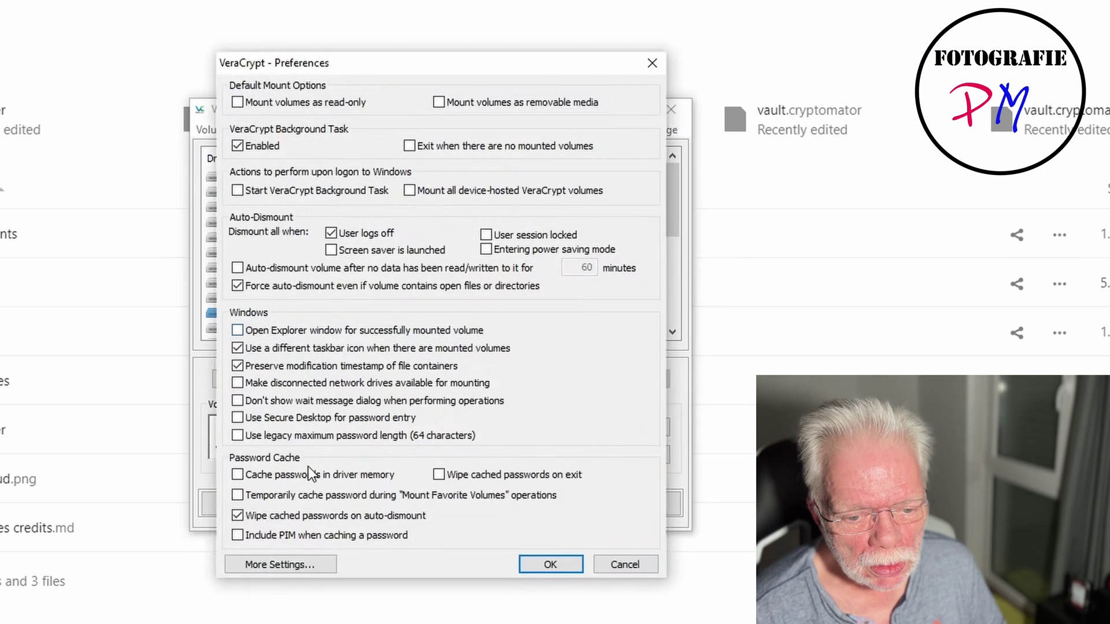
left_click(283, 367)
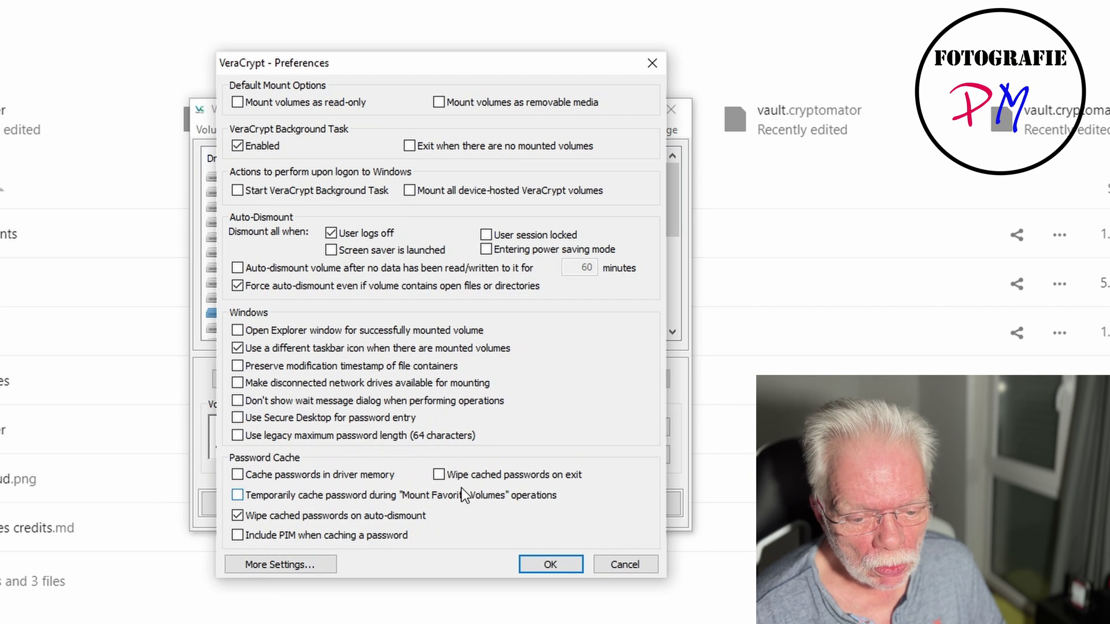
left_click(538, 568)
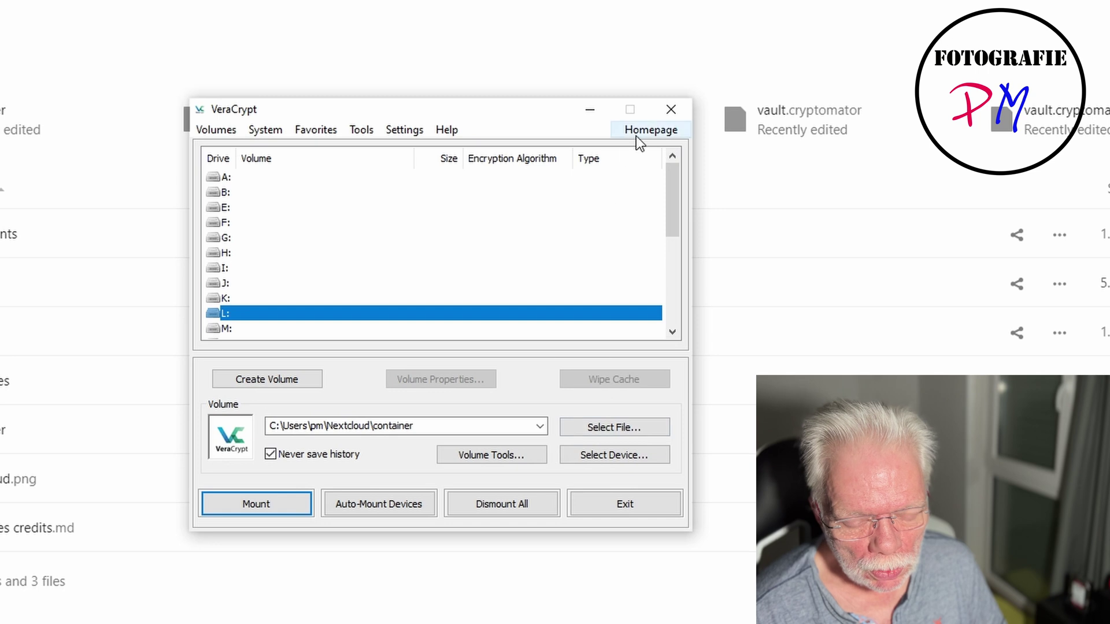
left_click(669, 112)
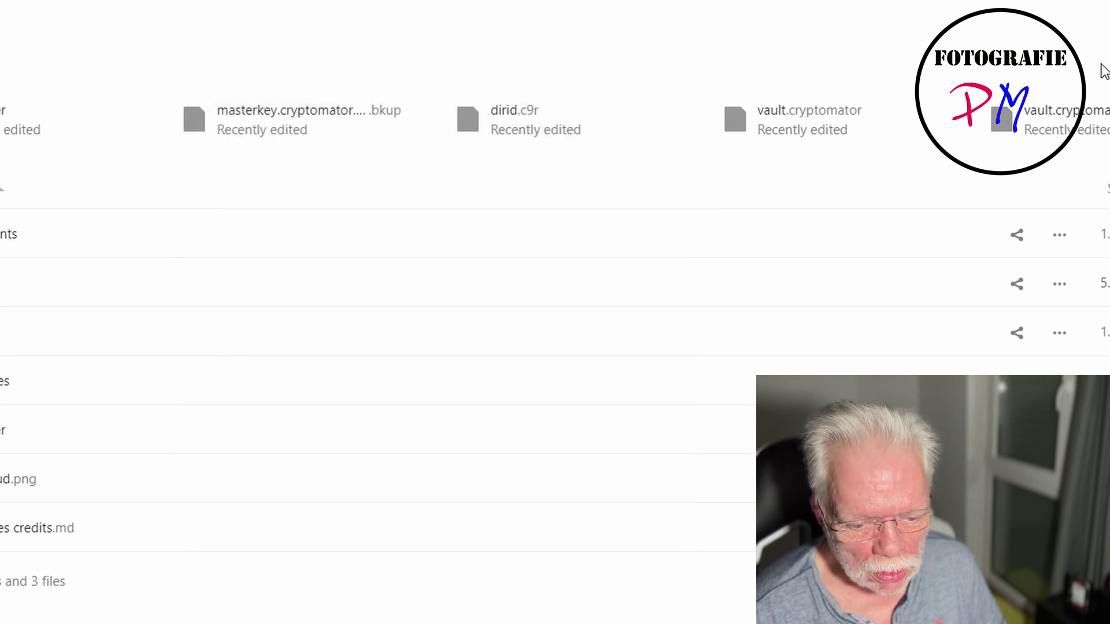